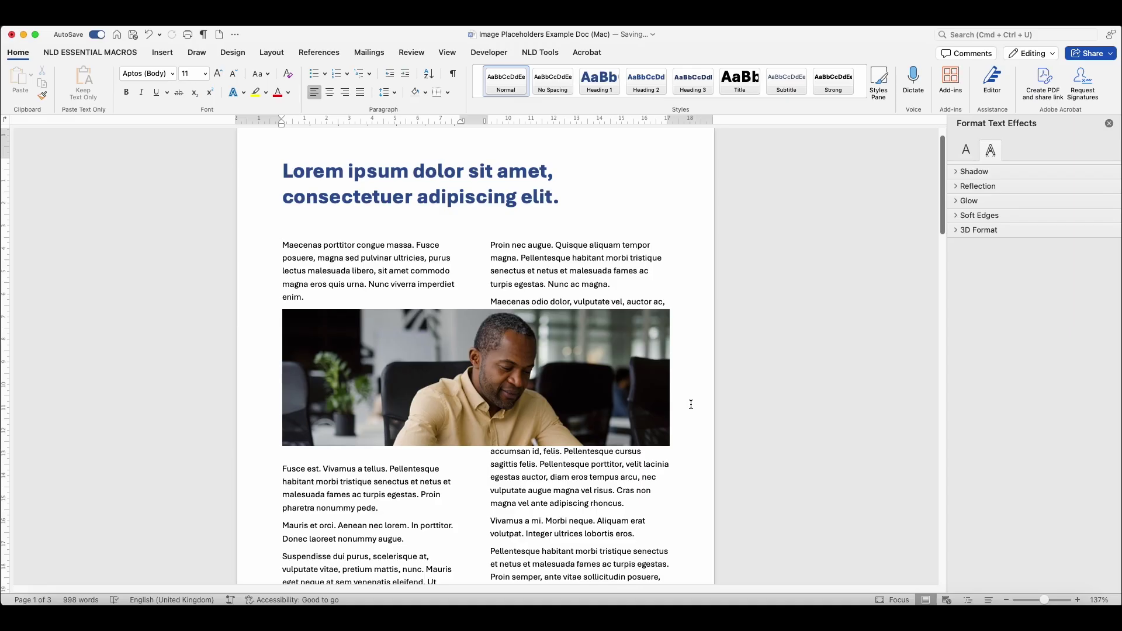
# Replace the wide photo with the crown image from the stock images
pyautogui.rightClick(620, 401)
pyautogui.moveTo(703, 386)
pyautogui.click(827, 397)
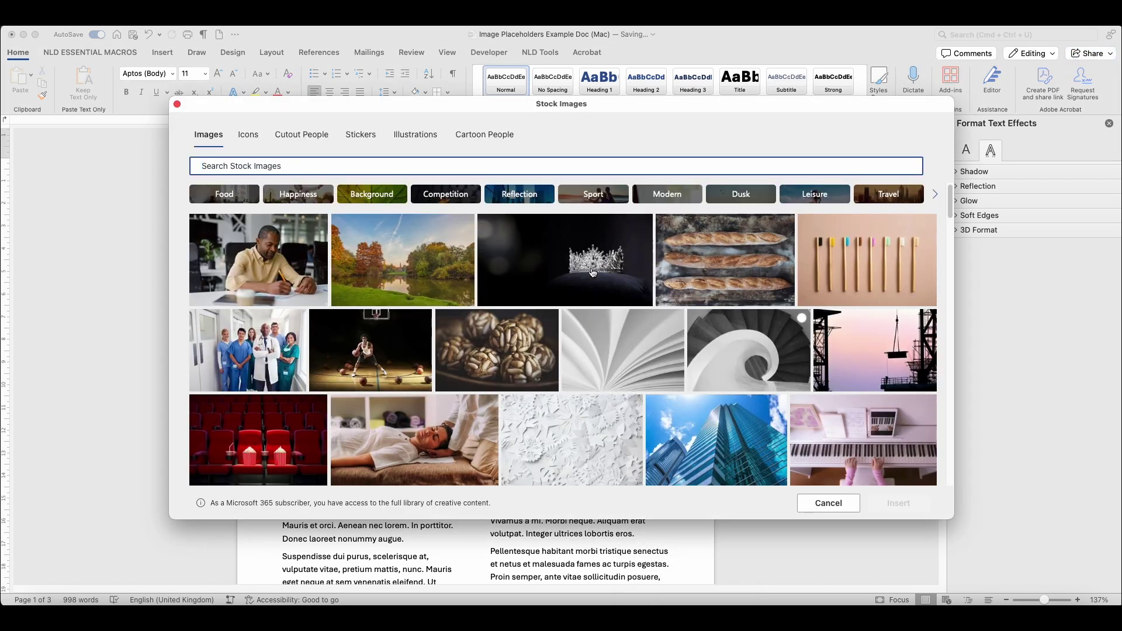
pyautogui.click(592, 272)
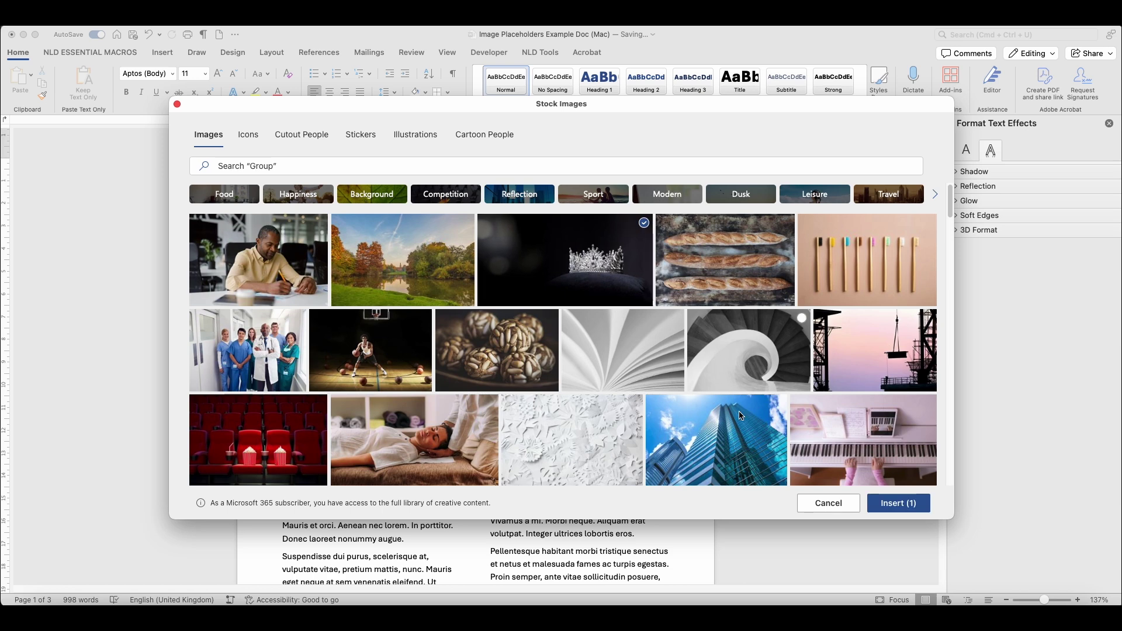
pyautogui.click(900, 511)
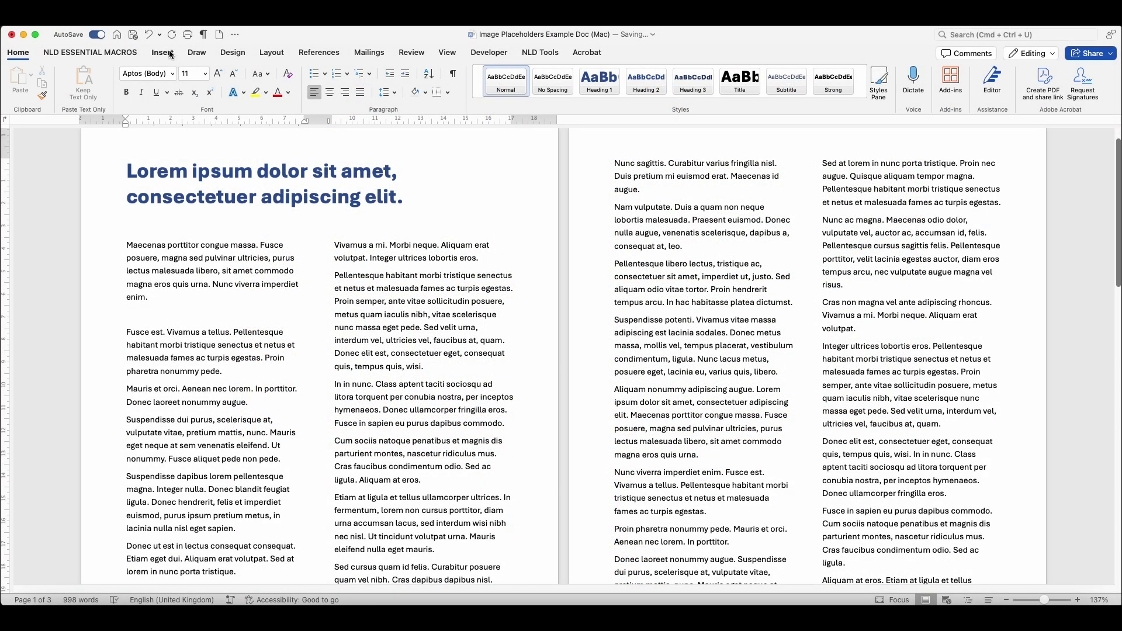
# Insert the stock photo of a man writing into the left column with Square text wrapping
pyautogui.click(162, 52)
pyautogui.click(153, 77)
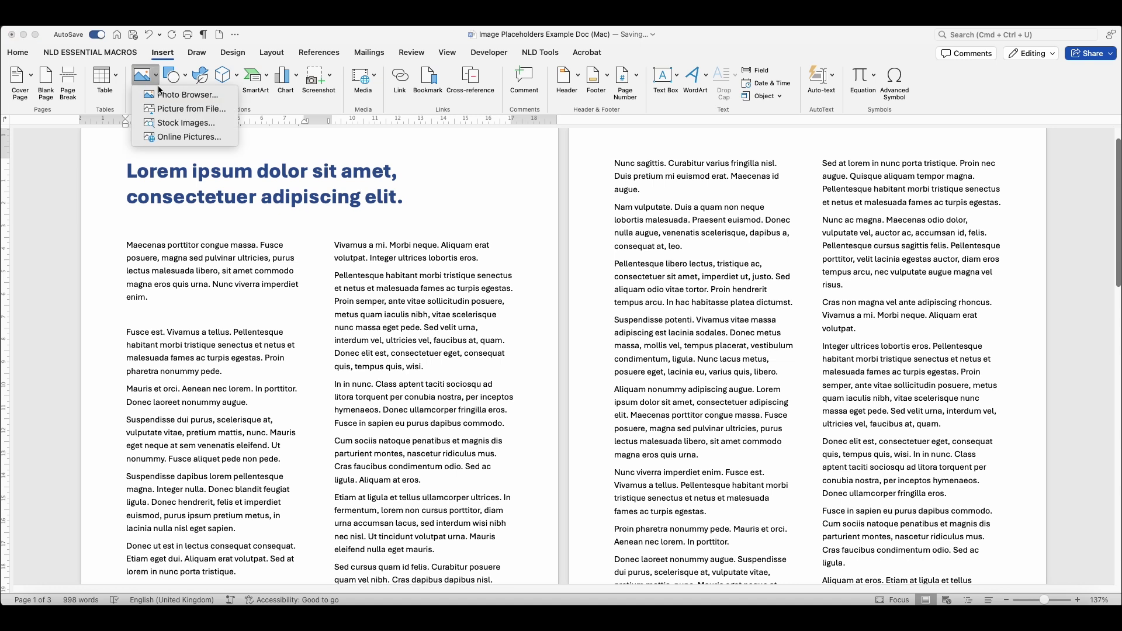
pyautogui.click(170, 124)
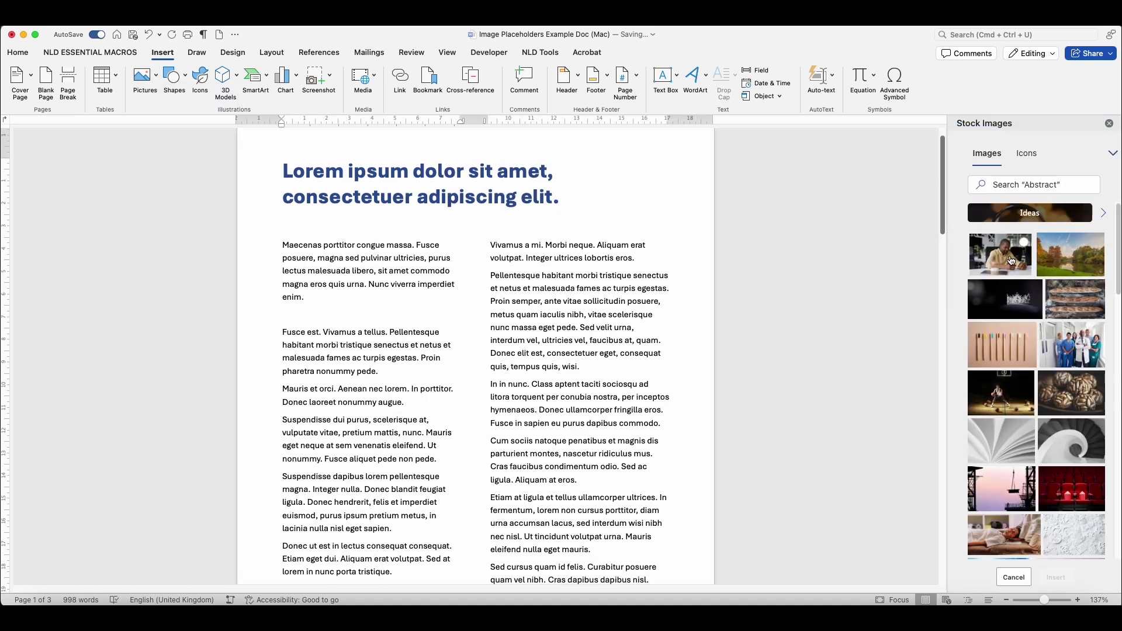
pyautogui.click(996, 252)
pyautogui.click(1055, 577)
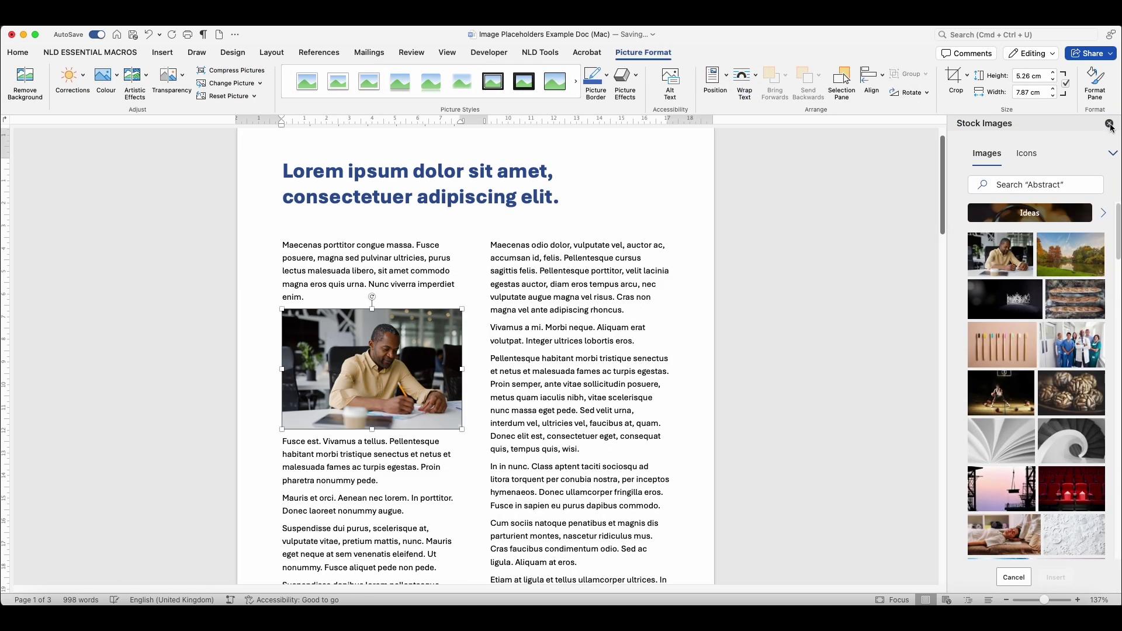
pyautogui.click(1108, 125)
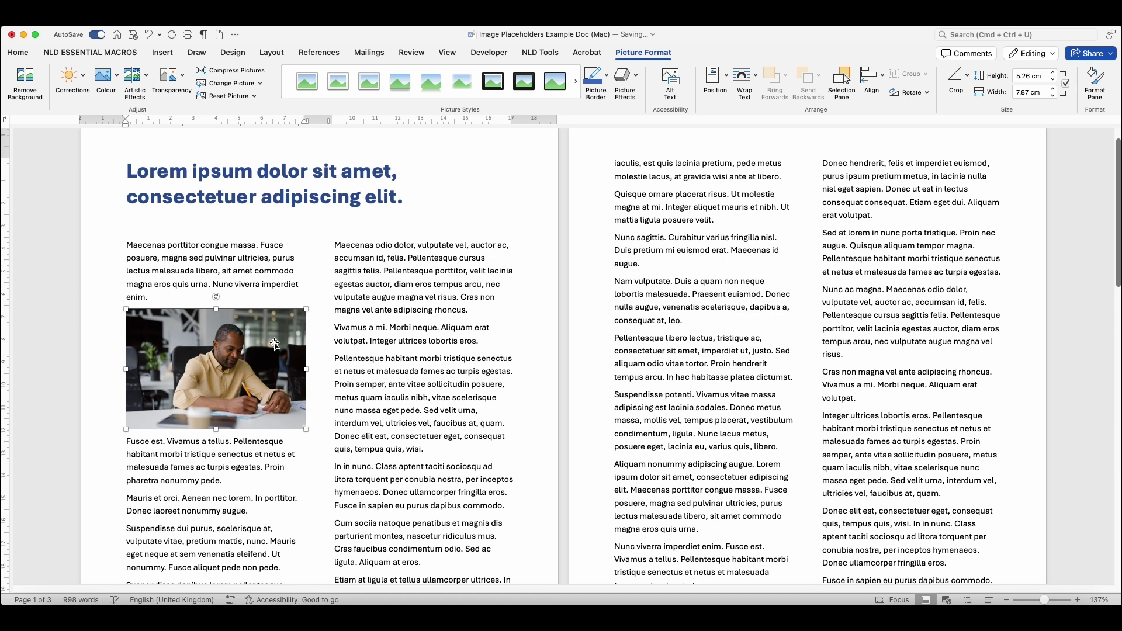
pyautogui.click(743, 76)
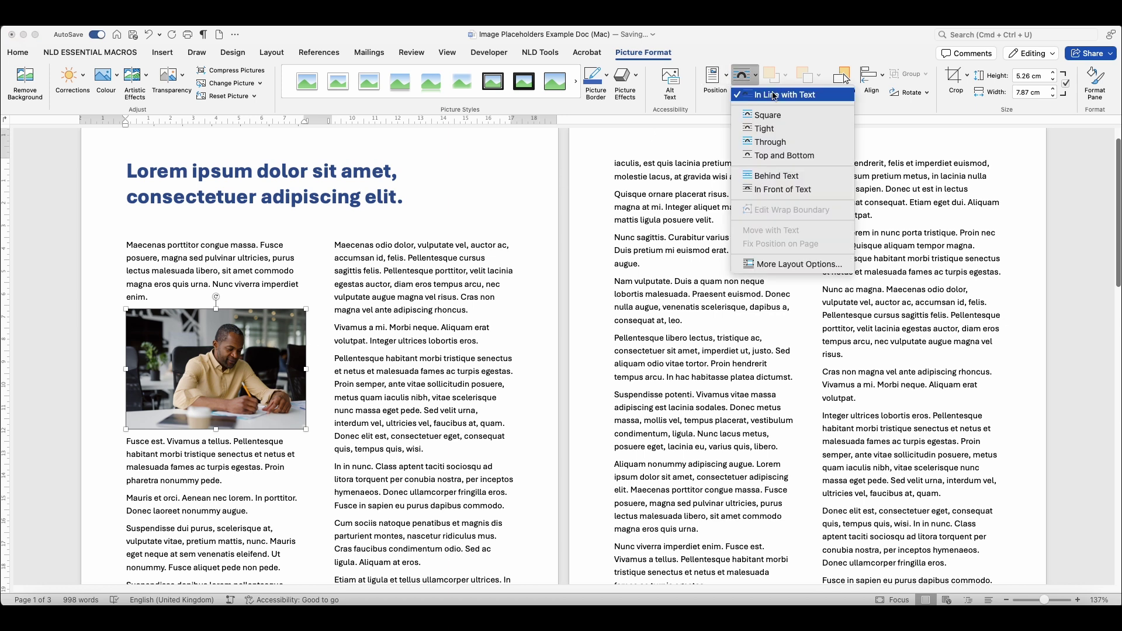
pyautogui.click(765, 115)
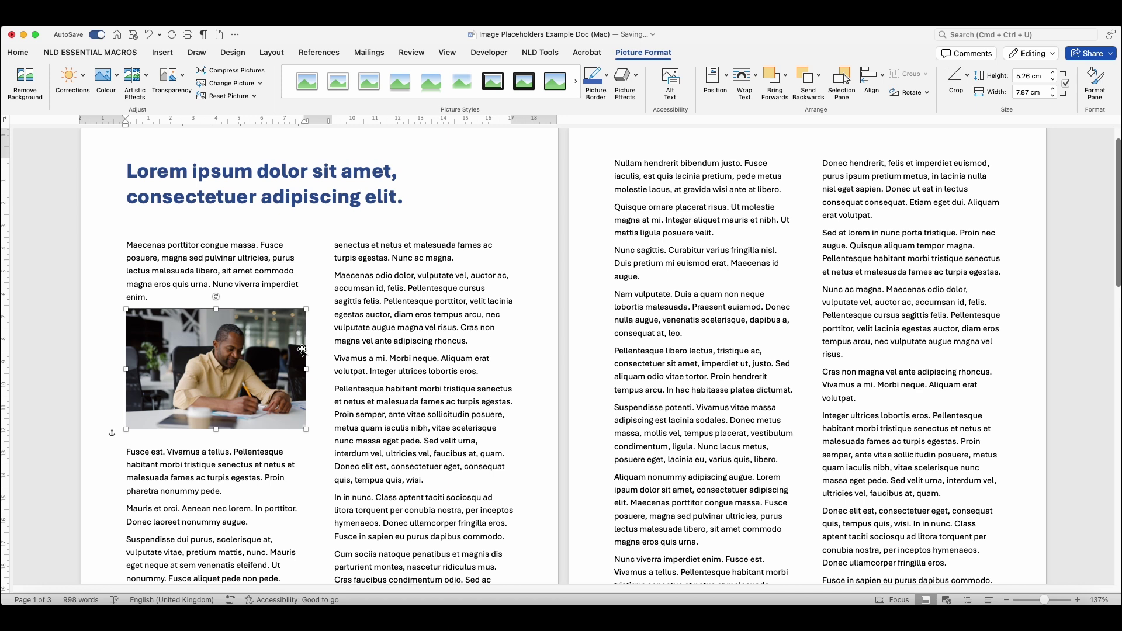
# In Format Picture, set the photo's crop position to 17 cm wide and 6 cm high
pyautogui.rightClick(271, 351)
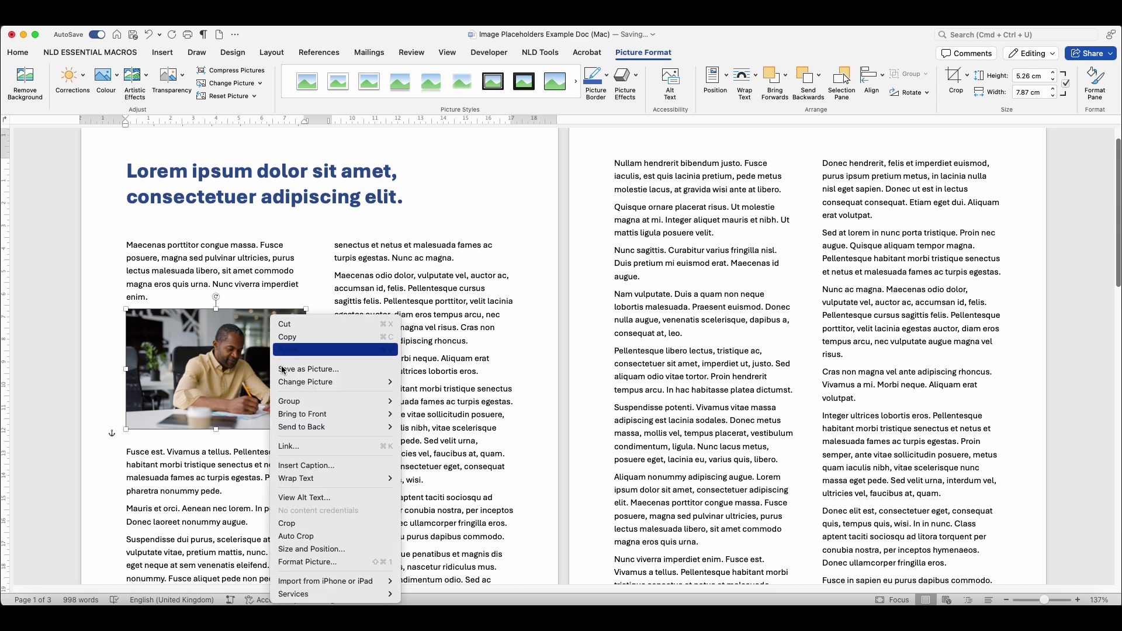
pyautogui.click(366, 562)
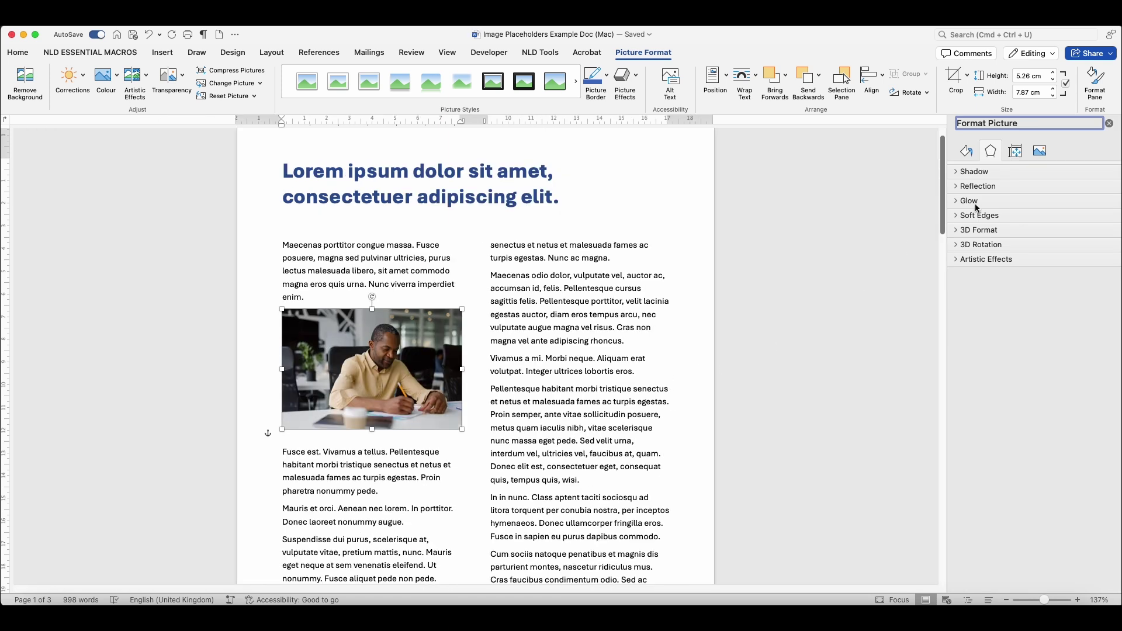
pyautogui.click(1043, 153)
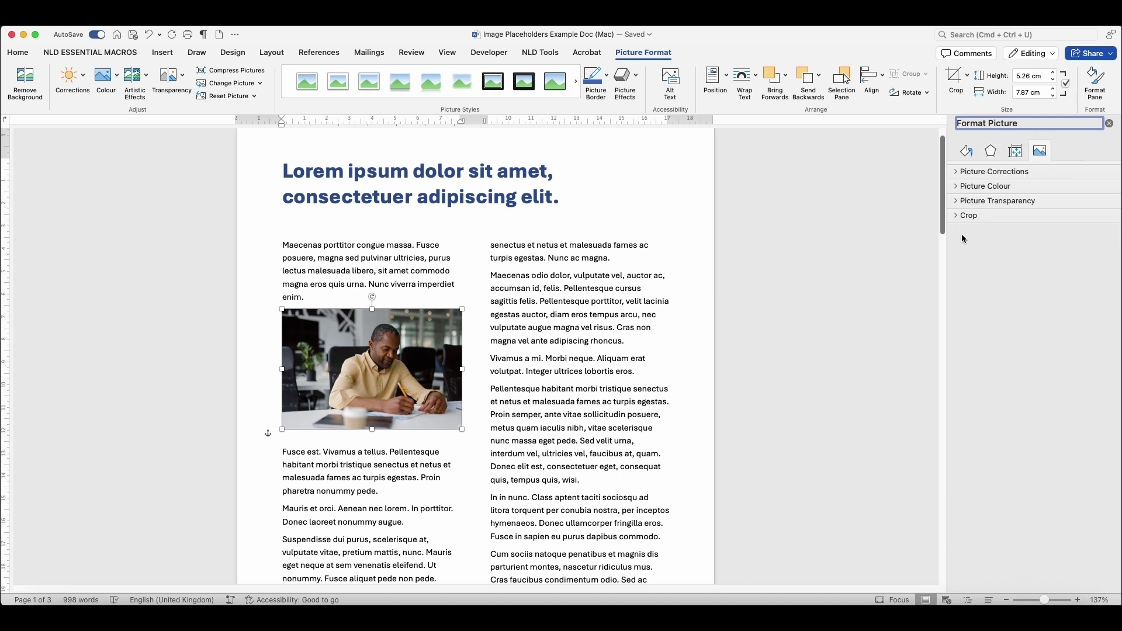
pyautogui.click(968, 216)
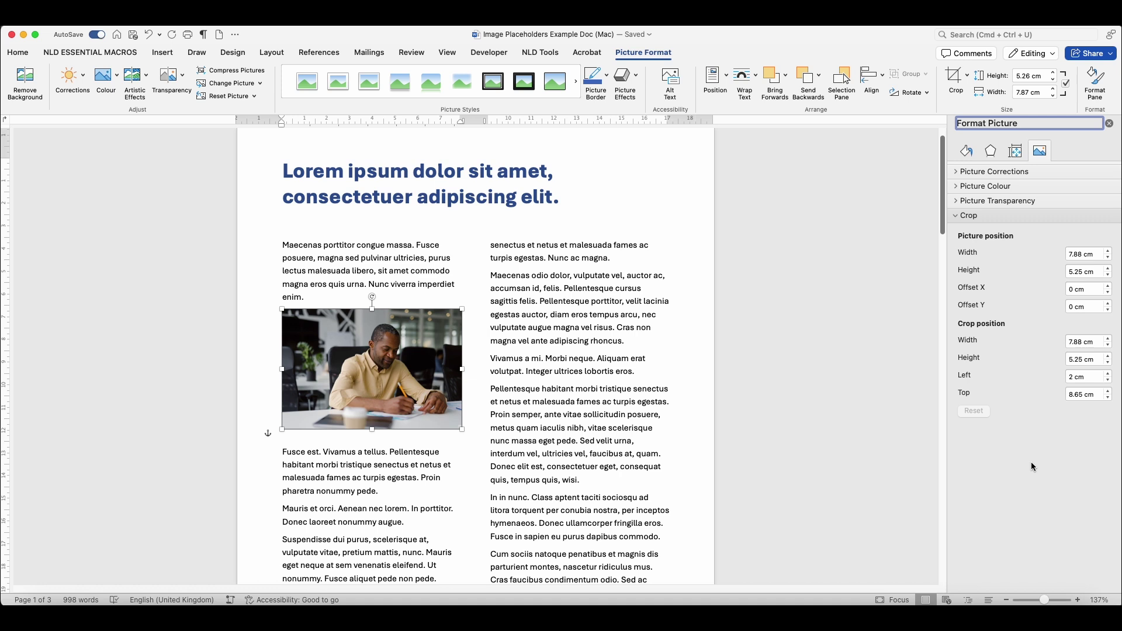
pyautogui.doubleClick(1075, 343)
pyautogui.write('17')
pyautogui.press('Tab')
pyautogui.write('6')
pyautogui.press('Return')
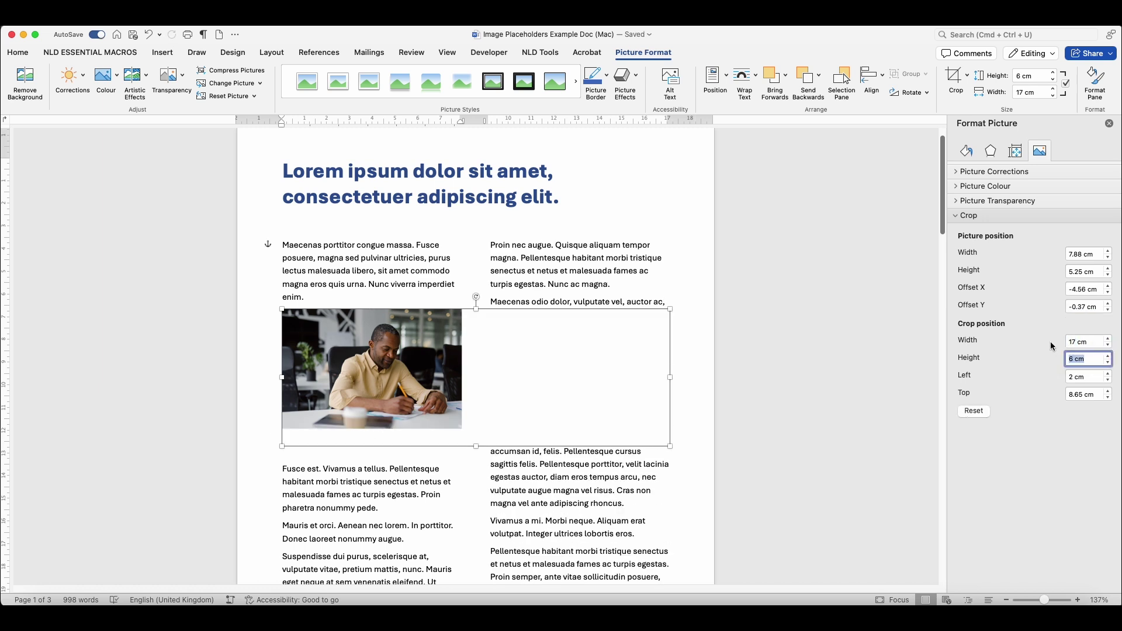
# Fill the crop frame with the photo and shift it down so the man's face shows
pyautogui.click(967, 76)
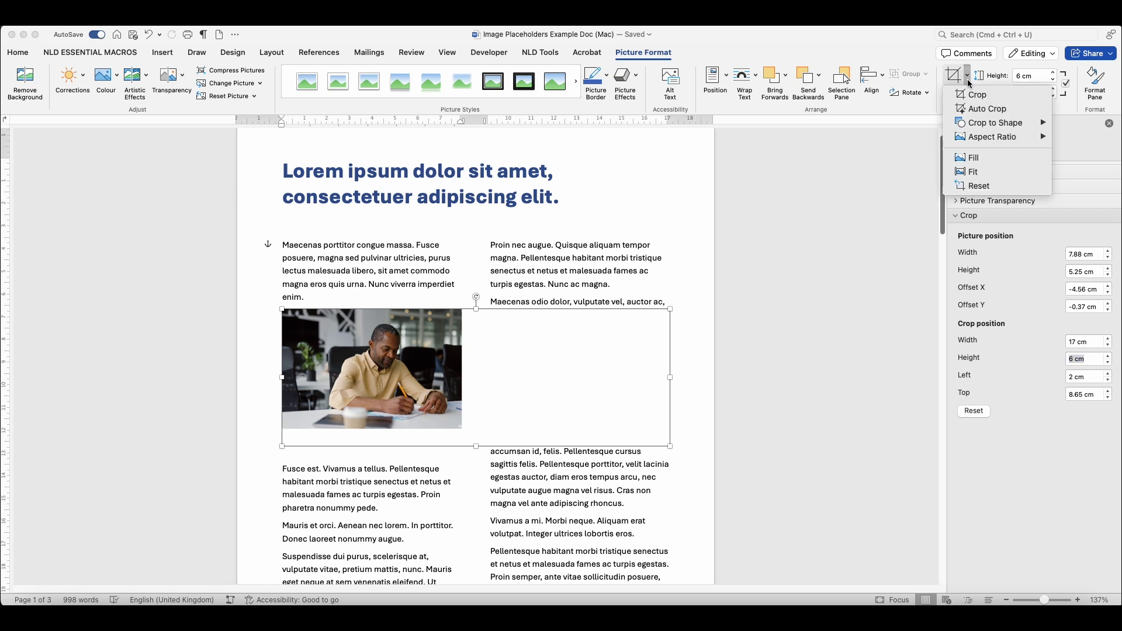
pyautogui.click(973, 158)
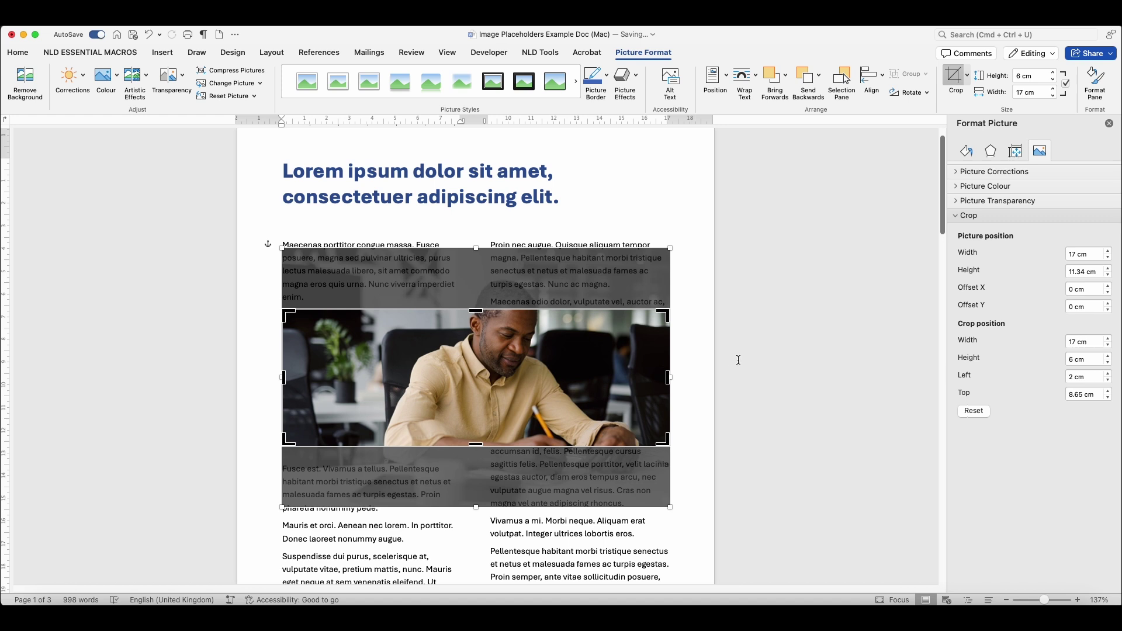
pyautogui.moveTo(485, 372); pyautogui.dragTo(484, 403)
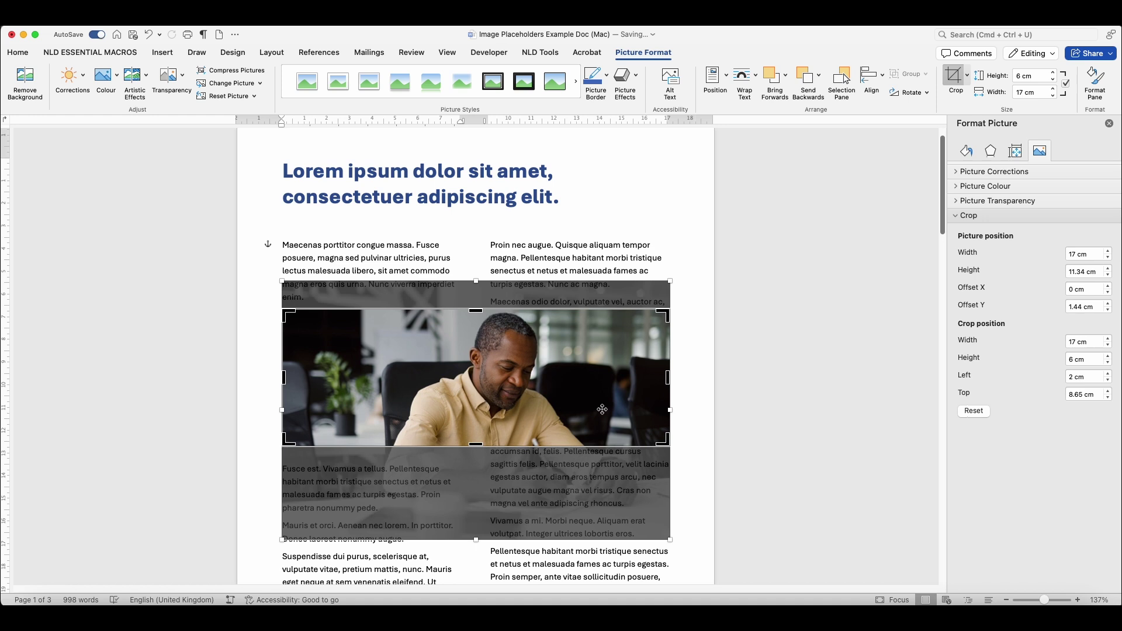
pyautogui.click(678, 407)
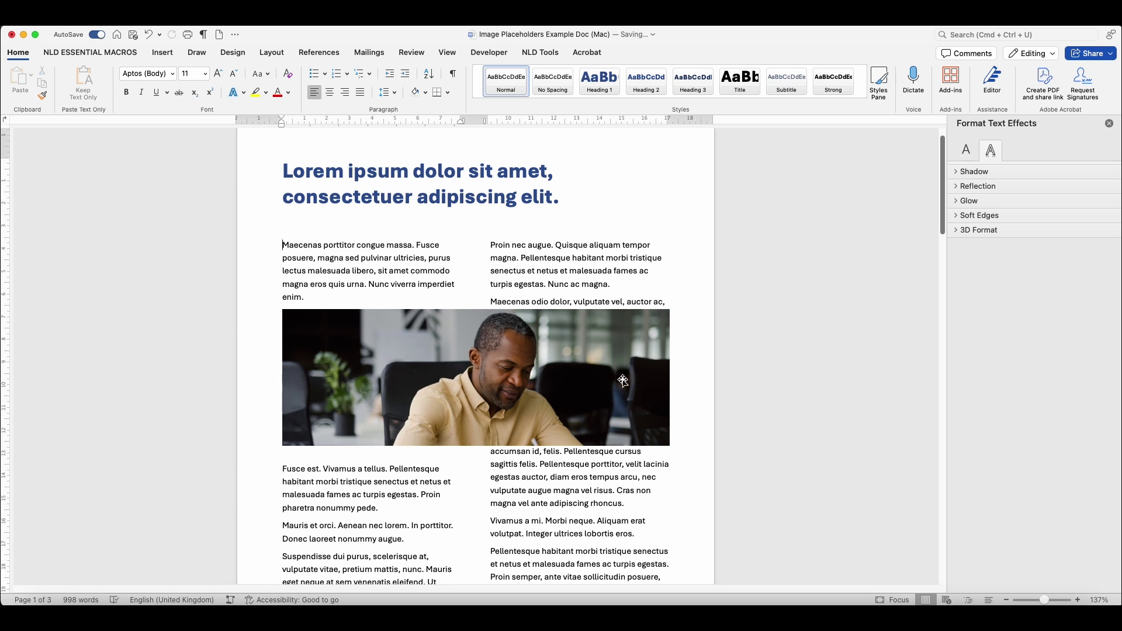
# Replace the banner photo with the crown stock image
pyautogui.rightClick(620, 400)
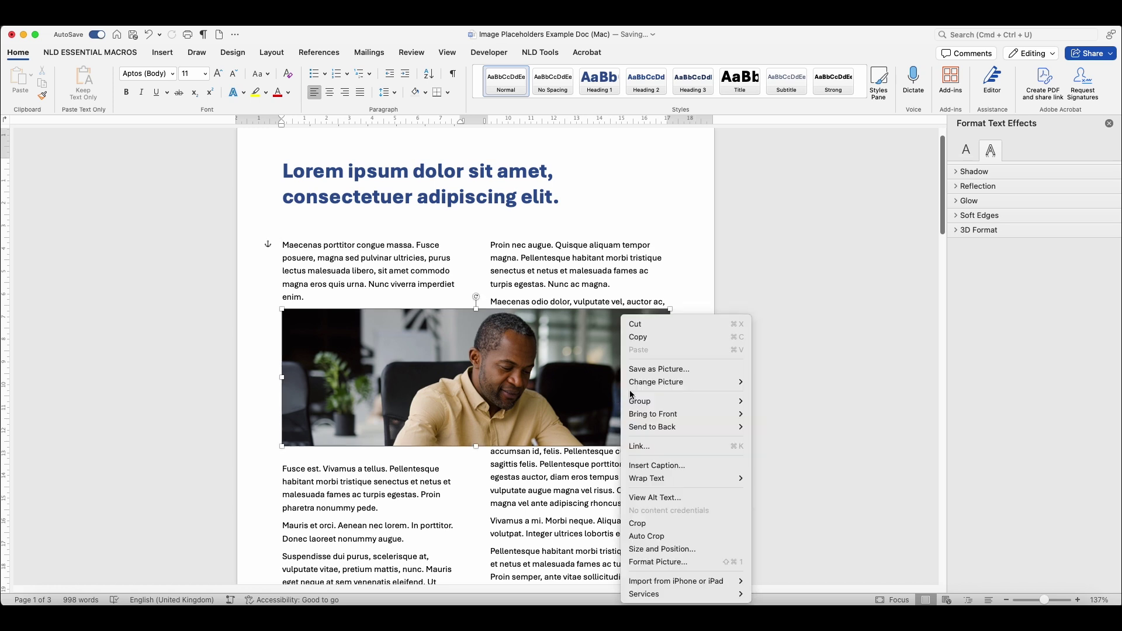
pyautogui.moveTo(701, 389)
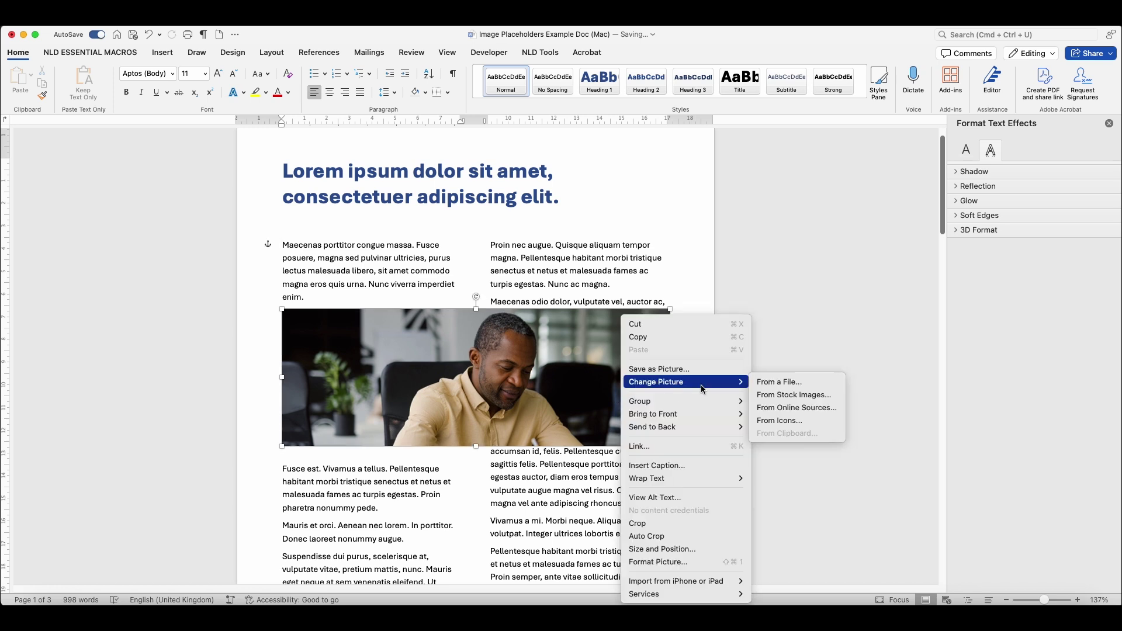
pyautogui.click(827, 398)
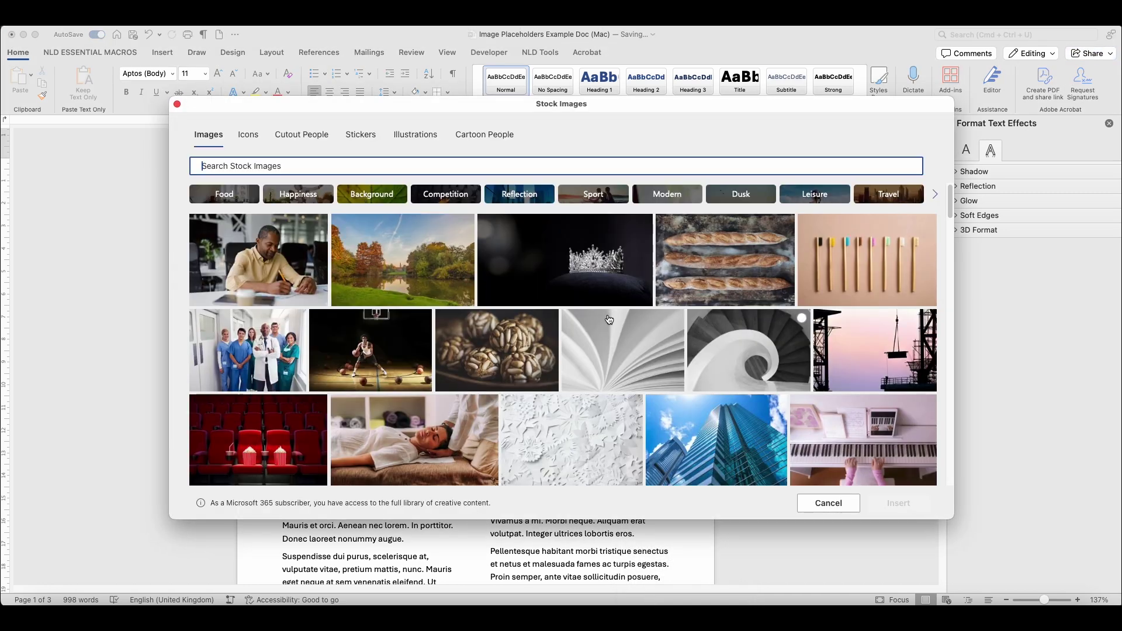
pyautogui.click(592, 273)
pyautogui.click(899, 506)
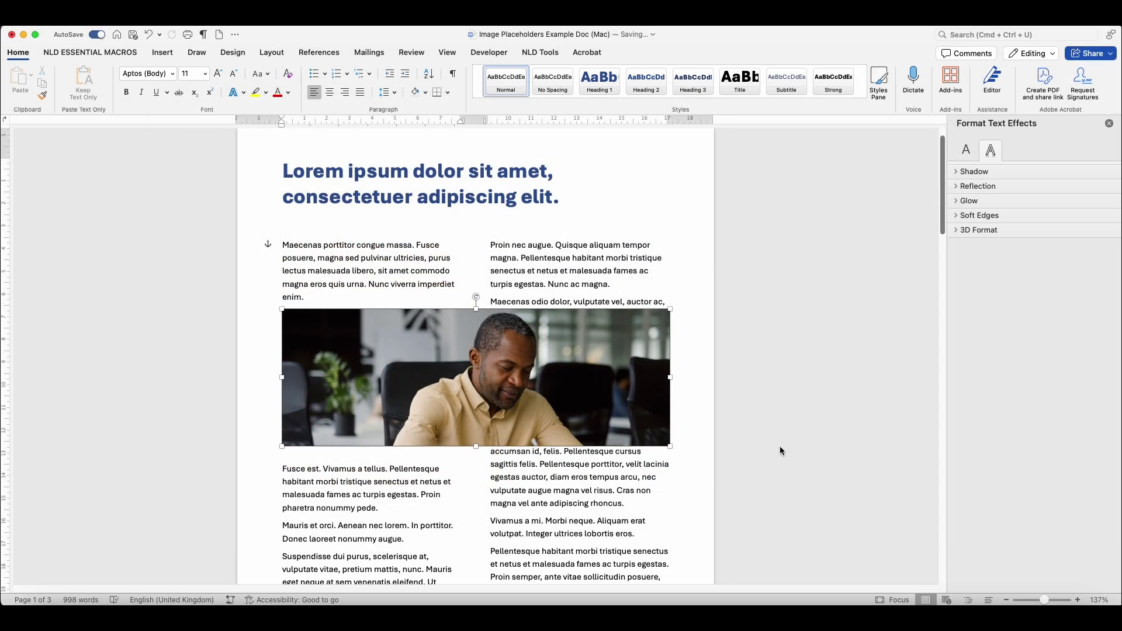
# Swap the picture again, scrolling the stock library to choose and insert the crown image
pyautogui.rightClick(586, 315)
pyautogui.moveTo(630, 382)
pyautogui.click(743, 394)
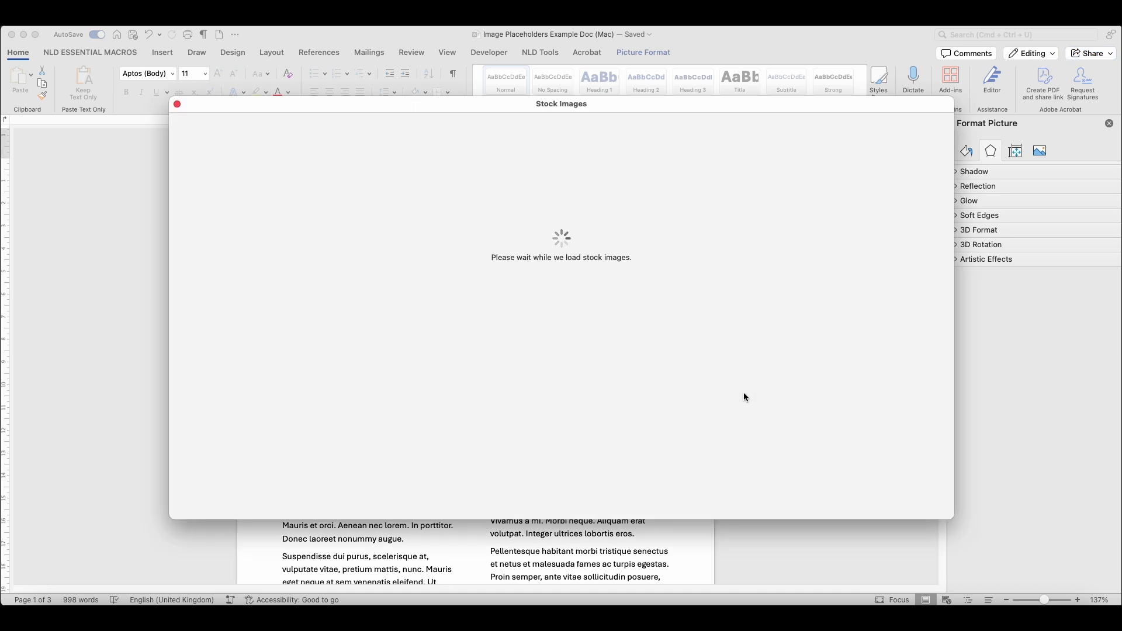
pyautogui.scroll(-3, 749, 371)
pyautogui.scroll(-2, 750, 371)
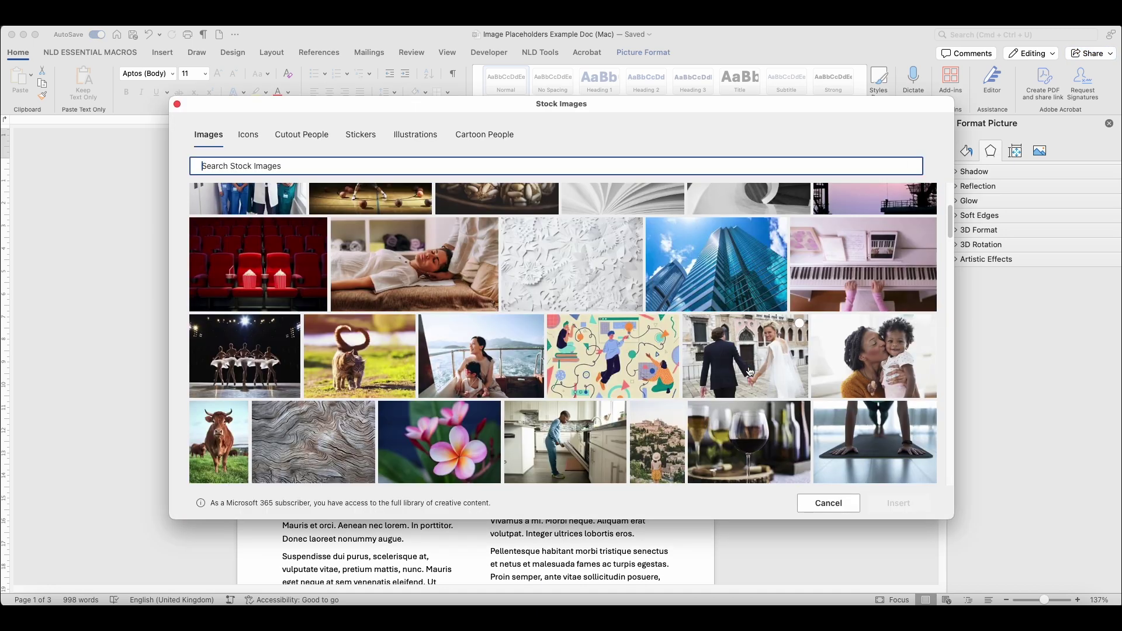
pyautogui.click(368, 372)
pyautogui.click(898, 503)
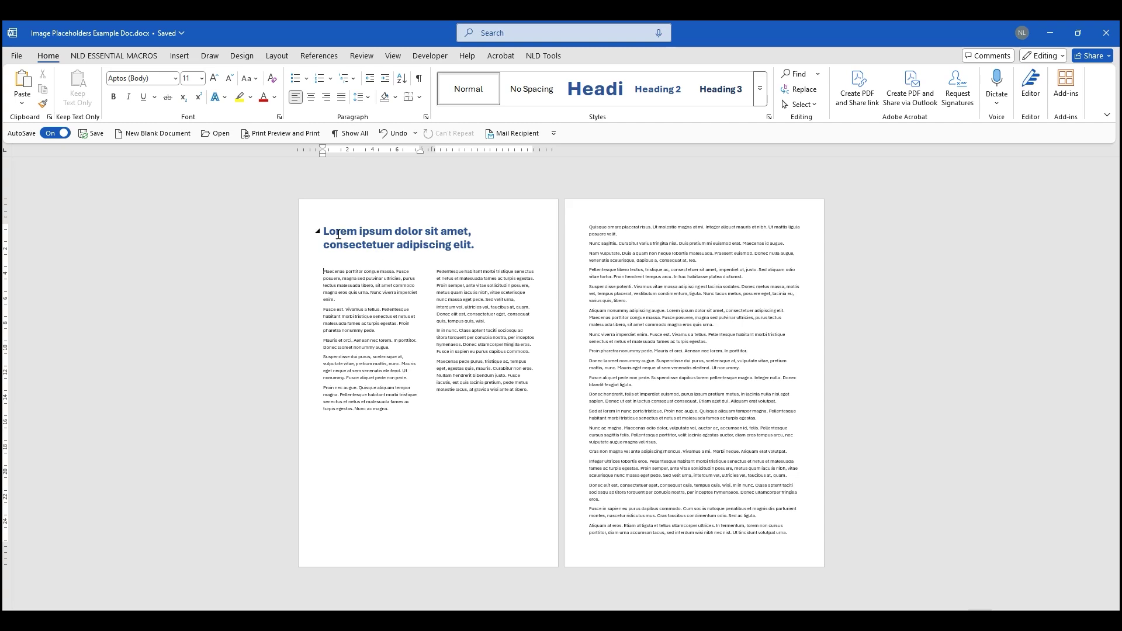
pyautogui.click(179, 58)
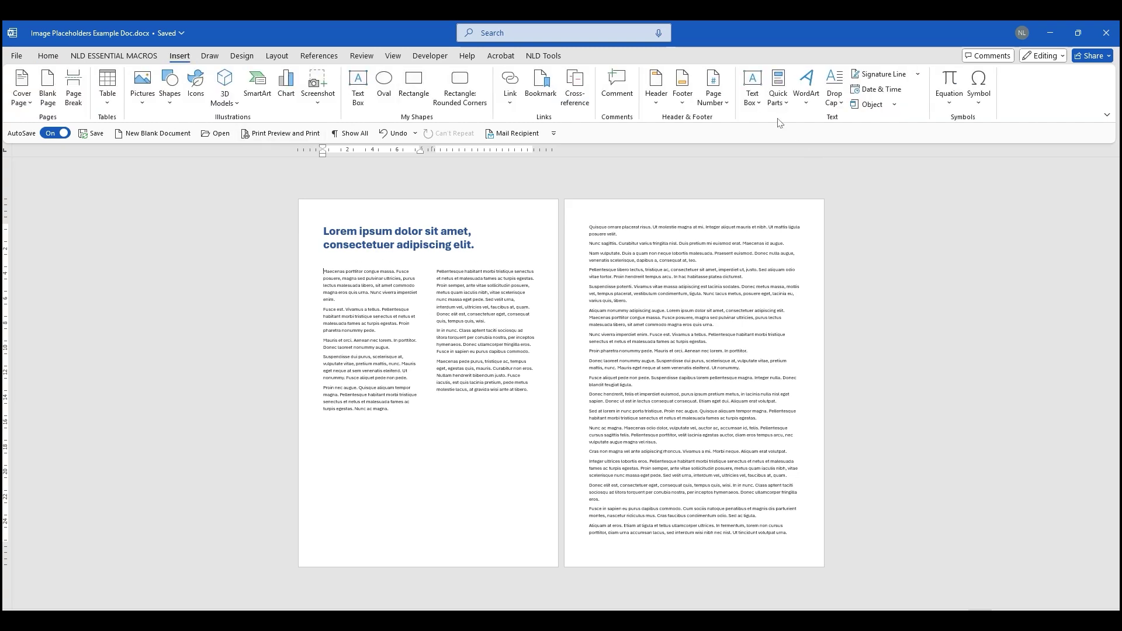
pyautogui.click(779, 98)
pyautogui.click(861, 238)
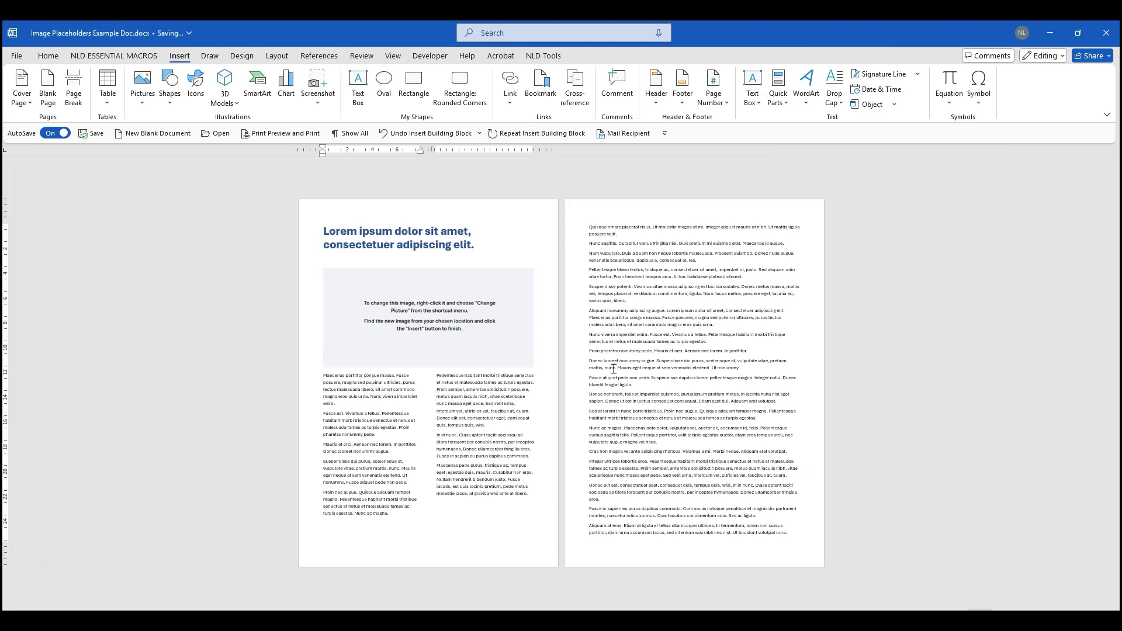
pyautogui.click(589, 229)
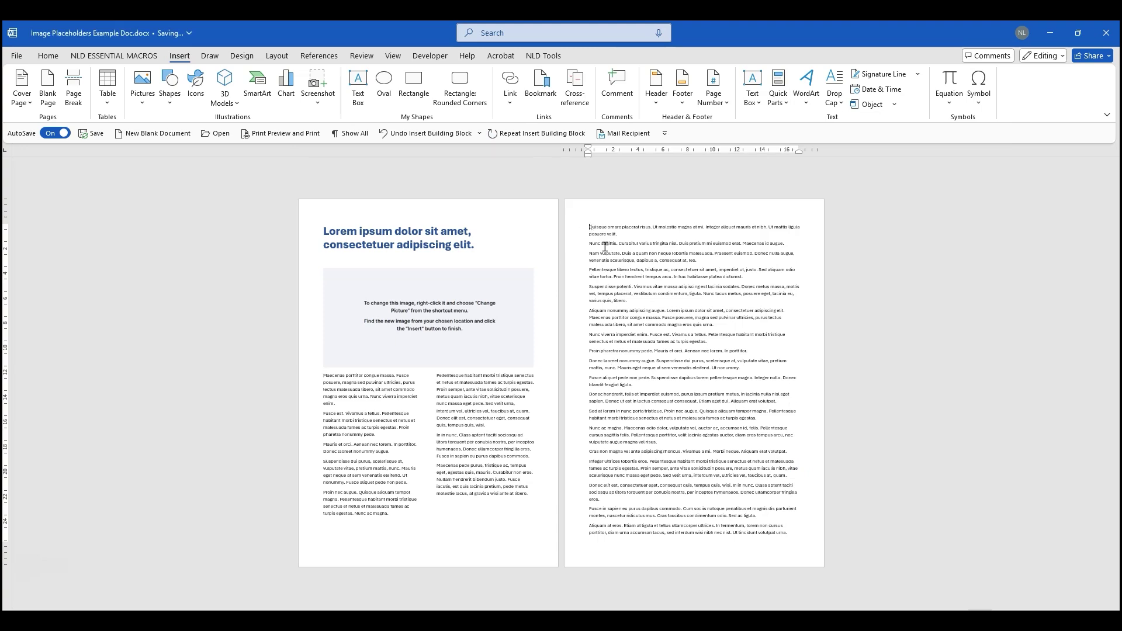
pyautogui.click(780, 103)
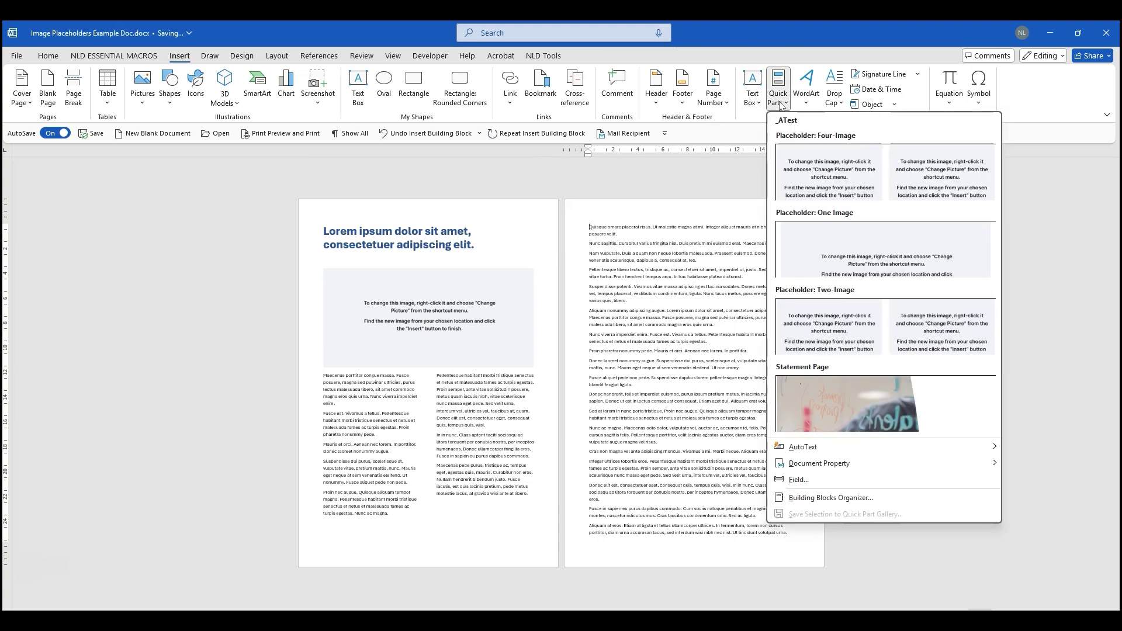
pyautogui.click(851, 178)
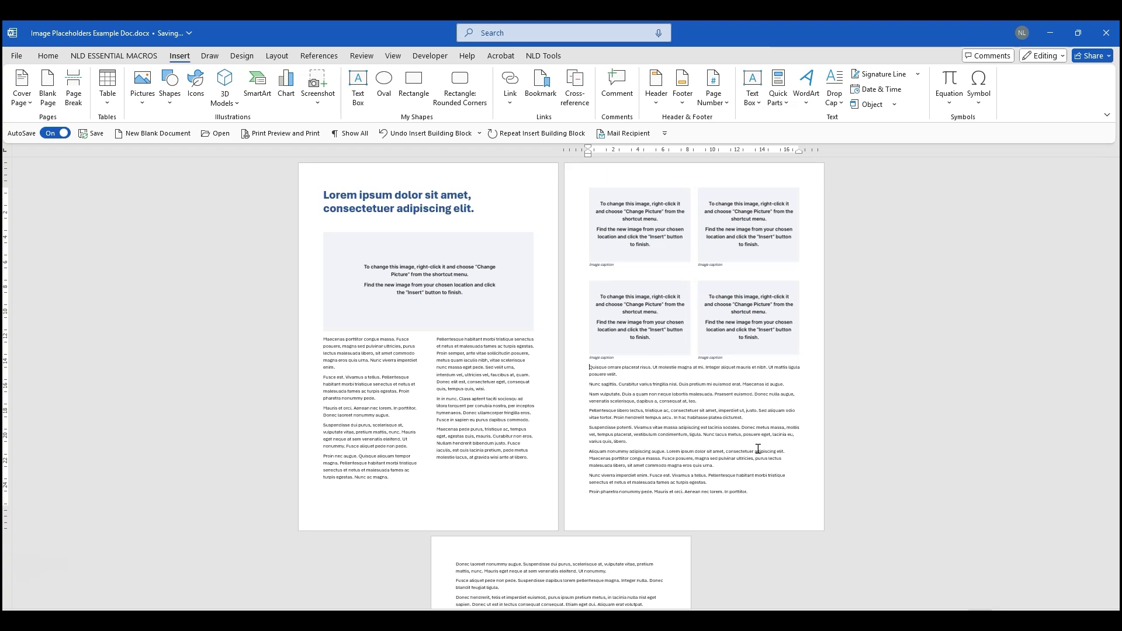
pyautogui.hotkey('ctrl', 'z')
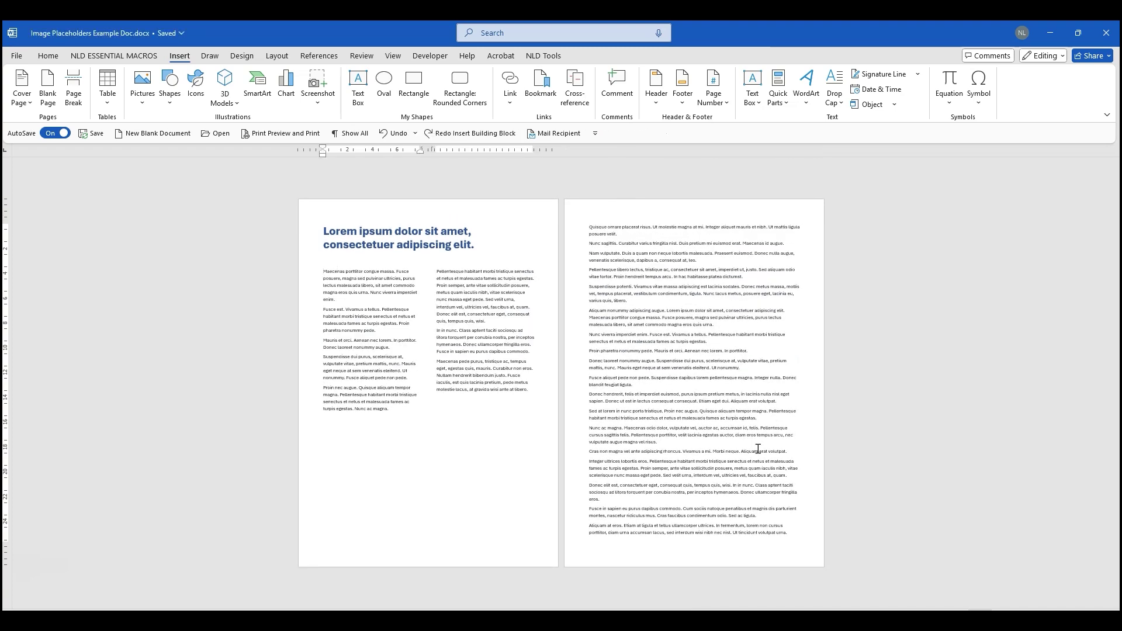
# Paste the grey box above the columns, size it 7.1 × 17.1 cm, and type the 'Change Picture' instruction
pyautogui.hotkey('ctrl', 'v')
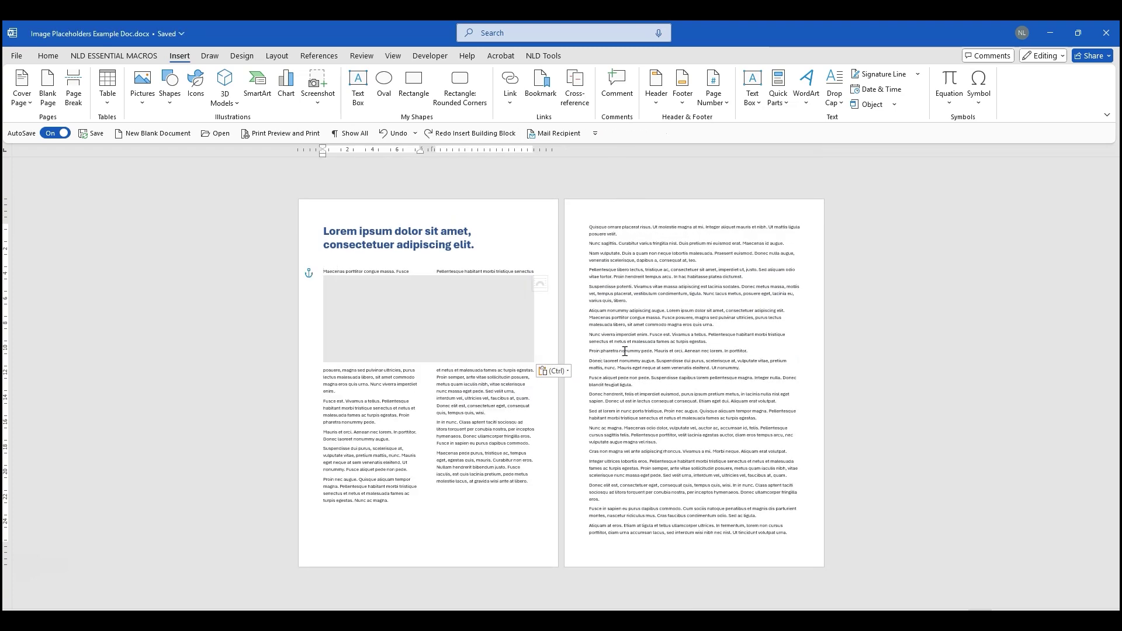
pyautogui.moveTo(465, 279); pyautogui.dragTo(463, 269)
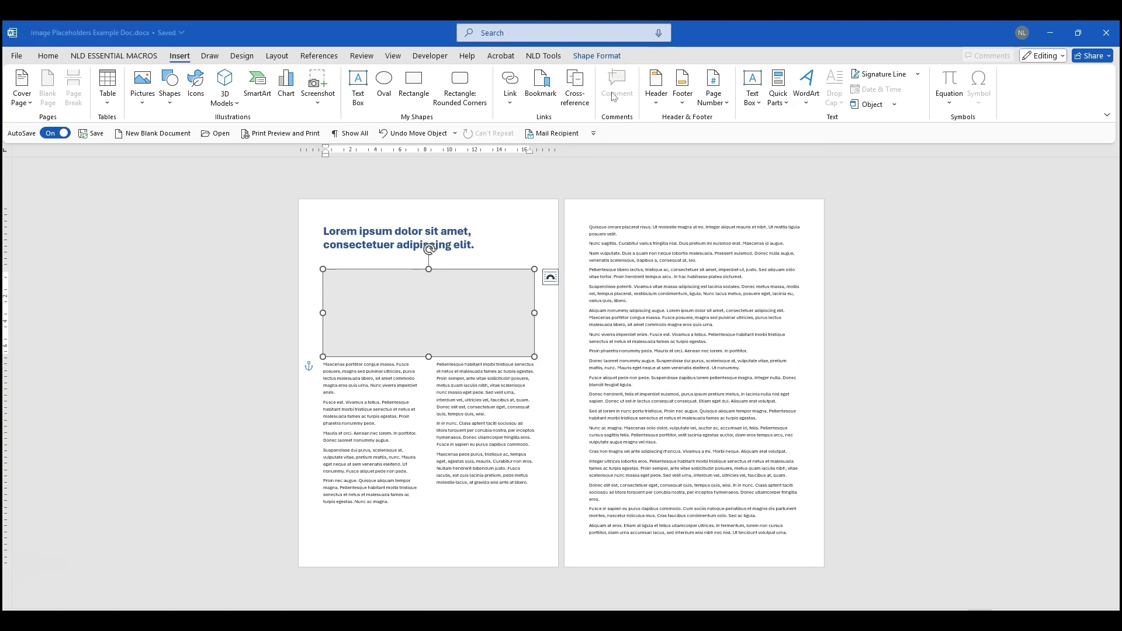
pyautogui.click(607, 56)
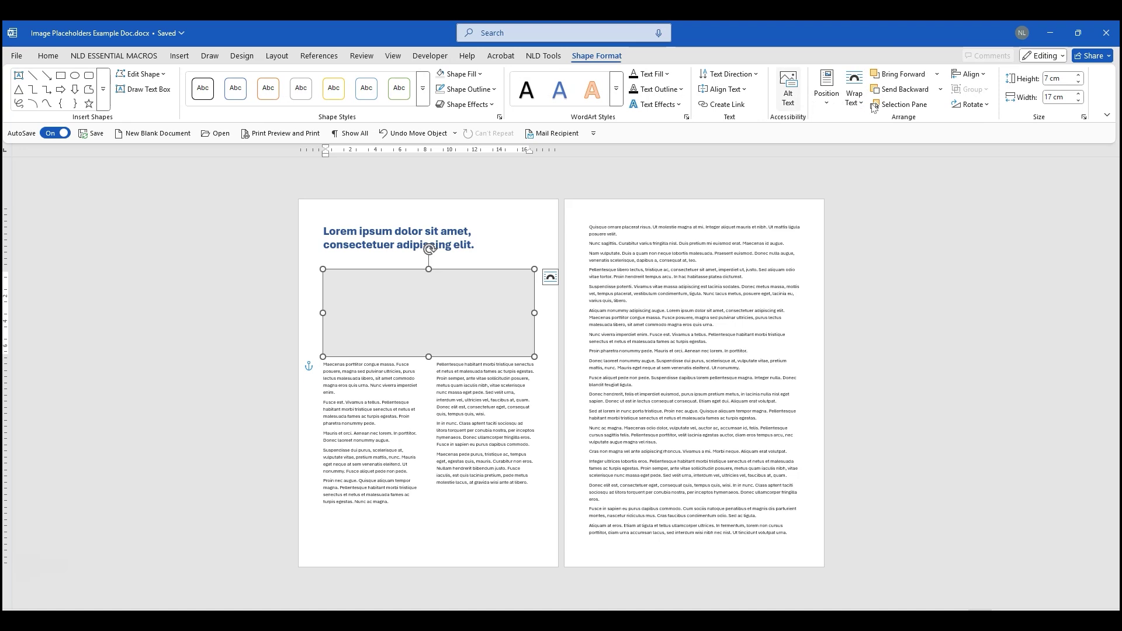
pyautogui.click(1045, 79)
pyautogui.click(1046, 78)
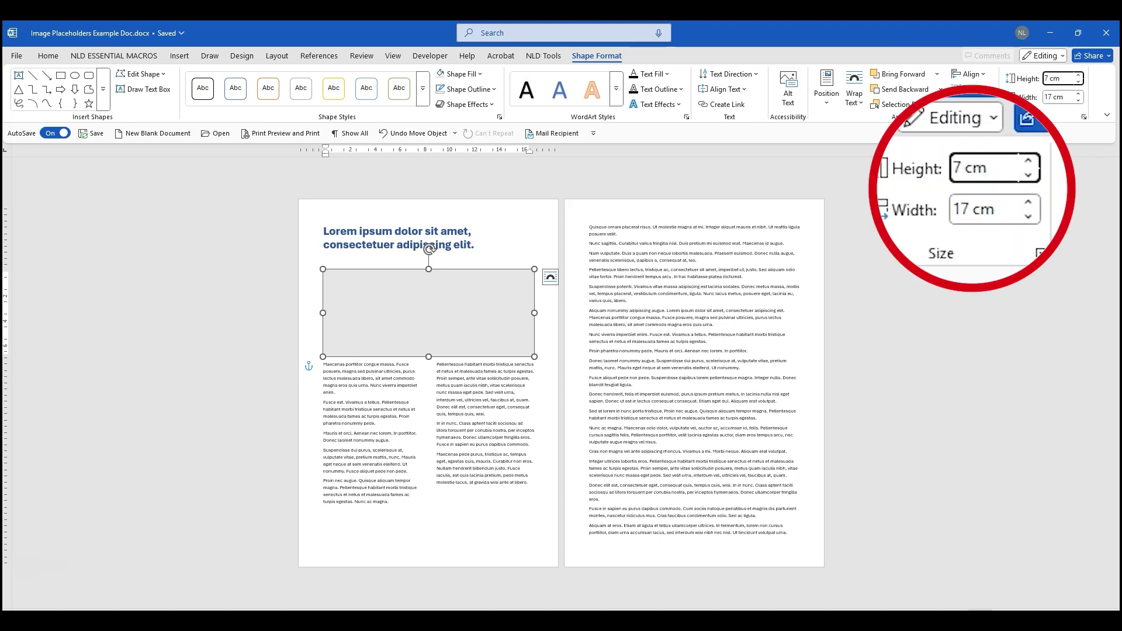
pyautogui.write('.1')
pyautogui.press('Tab')
pyautogui.click(1050, 97)
pyautogui.write('.1')
pyautogui.press('Return')
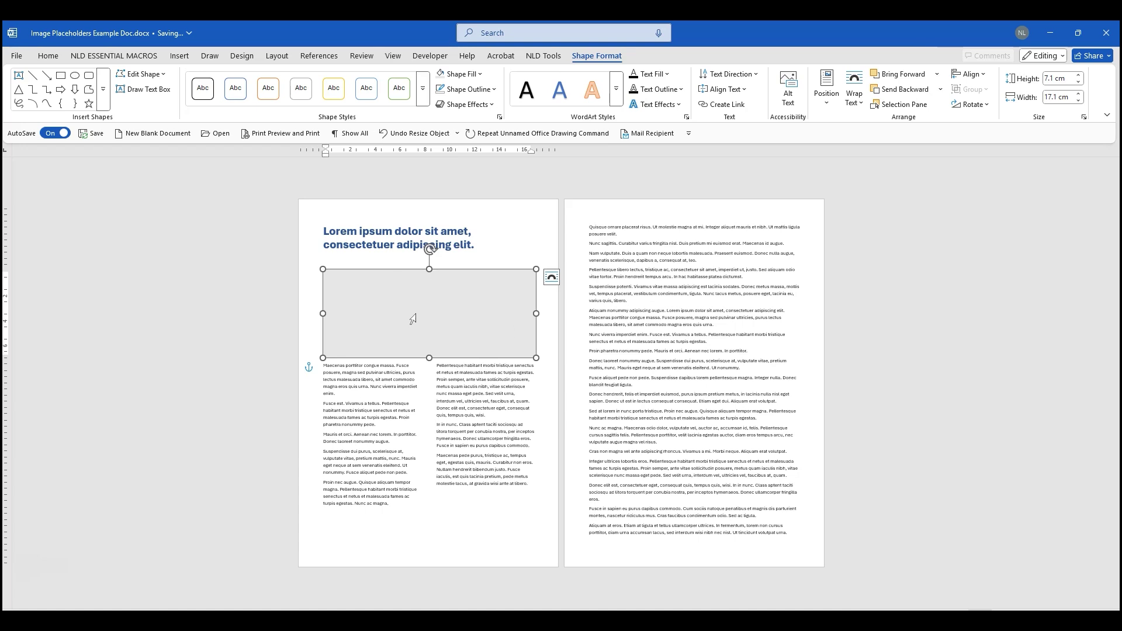
pyautogui.write('Right-click the image and')
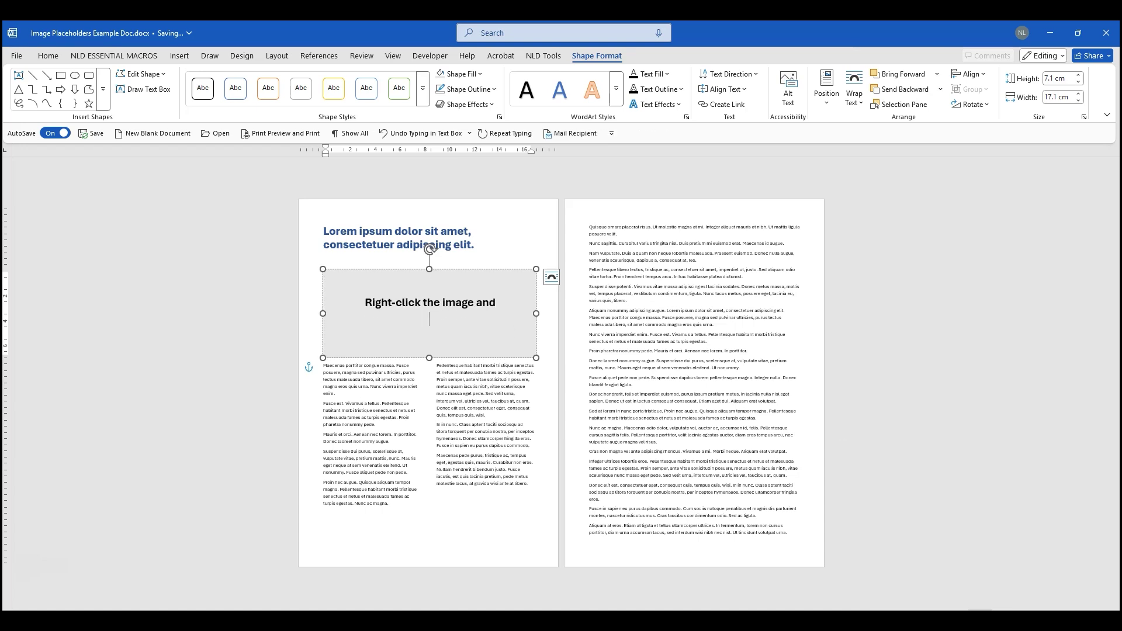
pyautogui.write(' choose “Change Picture”.')
# Copy the grey placeholder and paste it as a picture at the start of page 2
pyautogui.rightClick(506, 270)
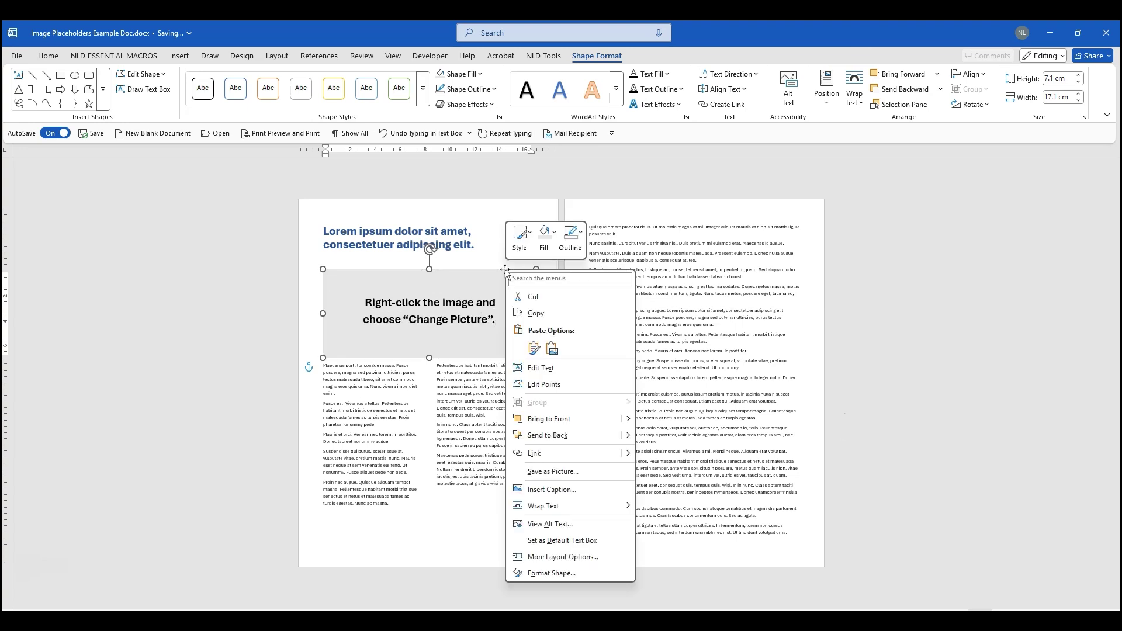
pyautogui.click(533, 313)
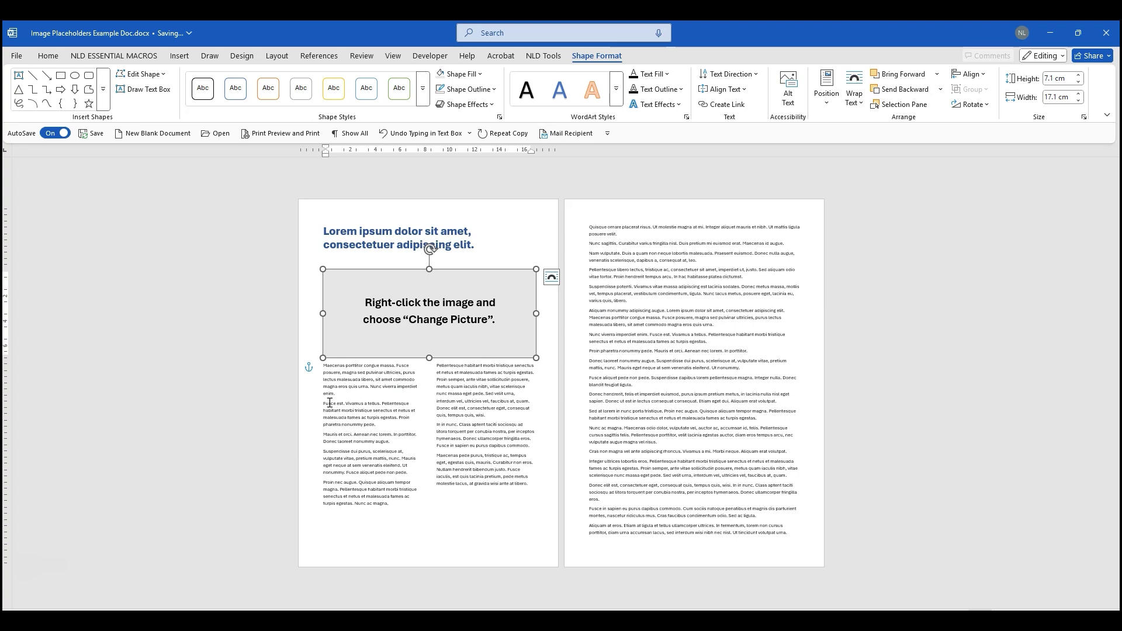
pyautogui.click(589, 225)
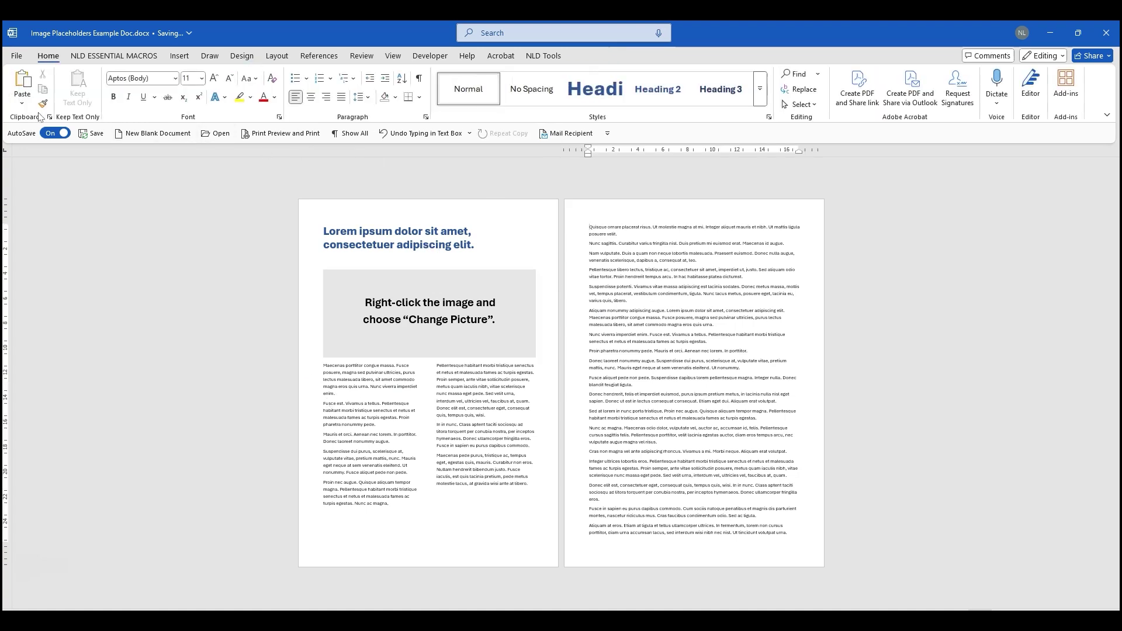
pyautogui.click(24, 102)
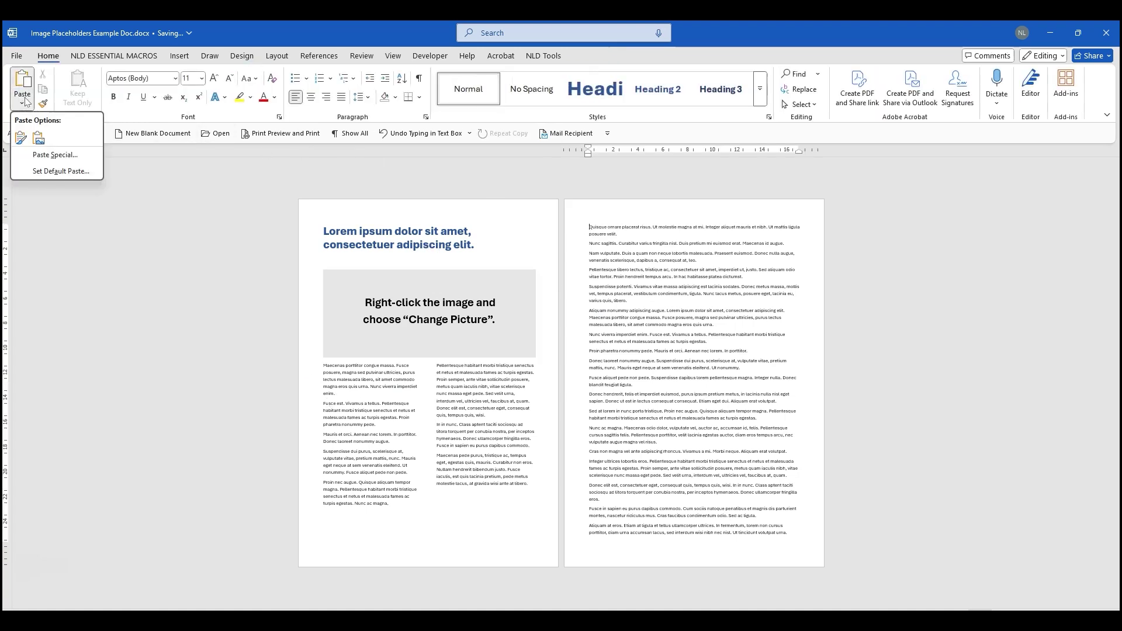
pyautogui.click(39, 138)
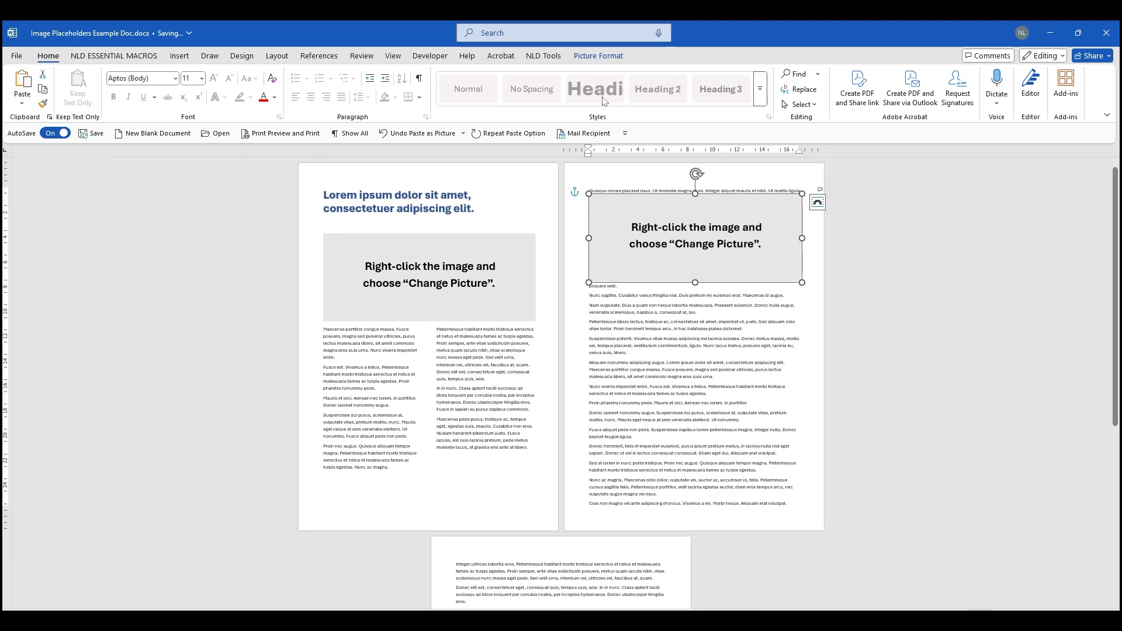
# Set the pasted page 2 picture to In Line with Text
pyautogui.click(598, 55)
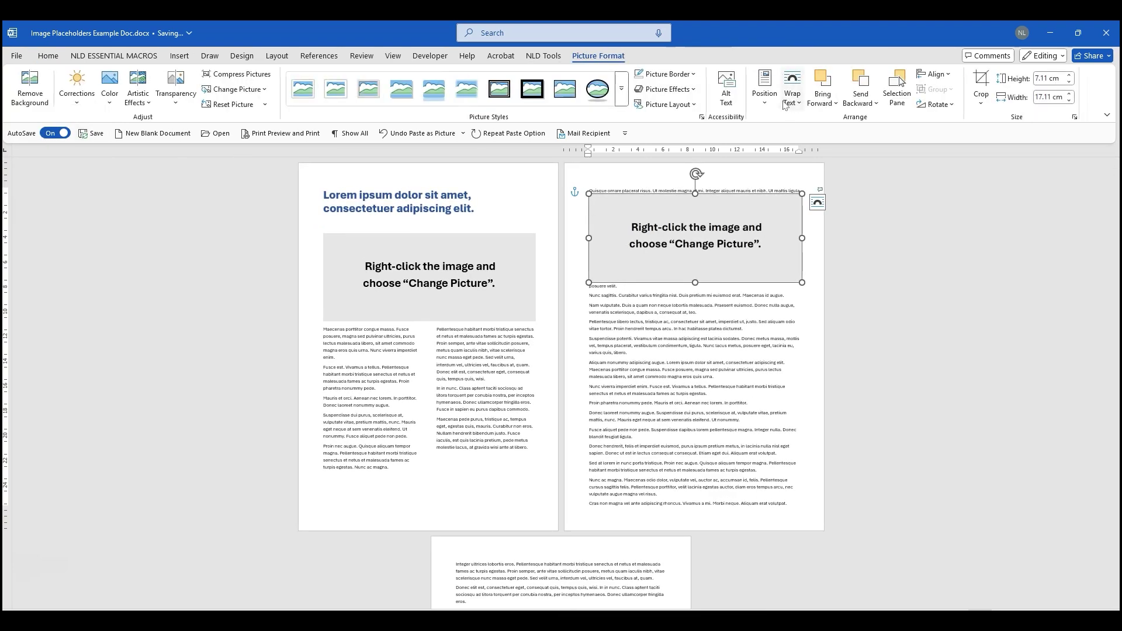
pyautogui.click(787, 107)
pyautogui.click(767, 149)
pyautogui.click(651, 410)
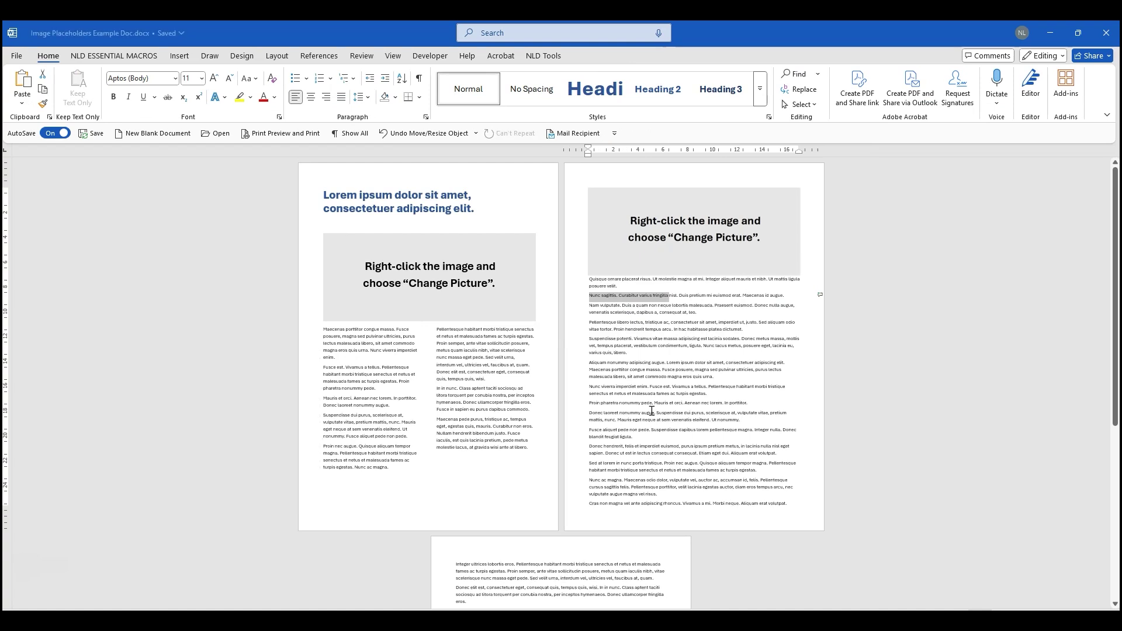
# In Format Picture, crop the page 2 placeholder to 17 cm wide and 7.1 cm high
pyautogui.click(722, 248)
pyautogui.rightClick(722, 247)
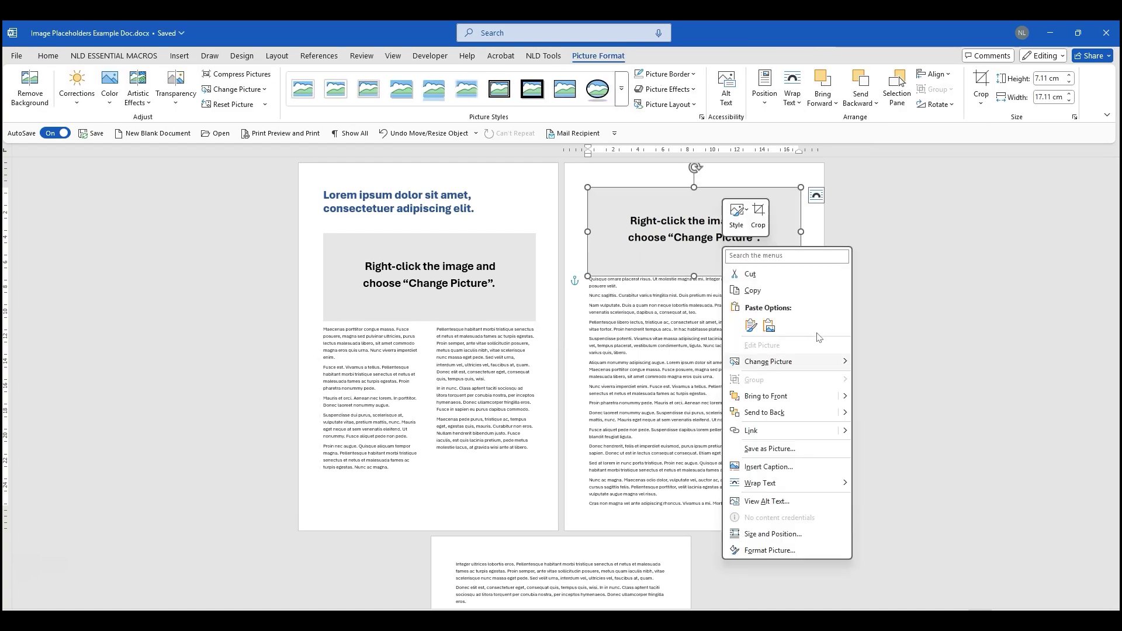
pyautogui.click(770, 551)
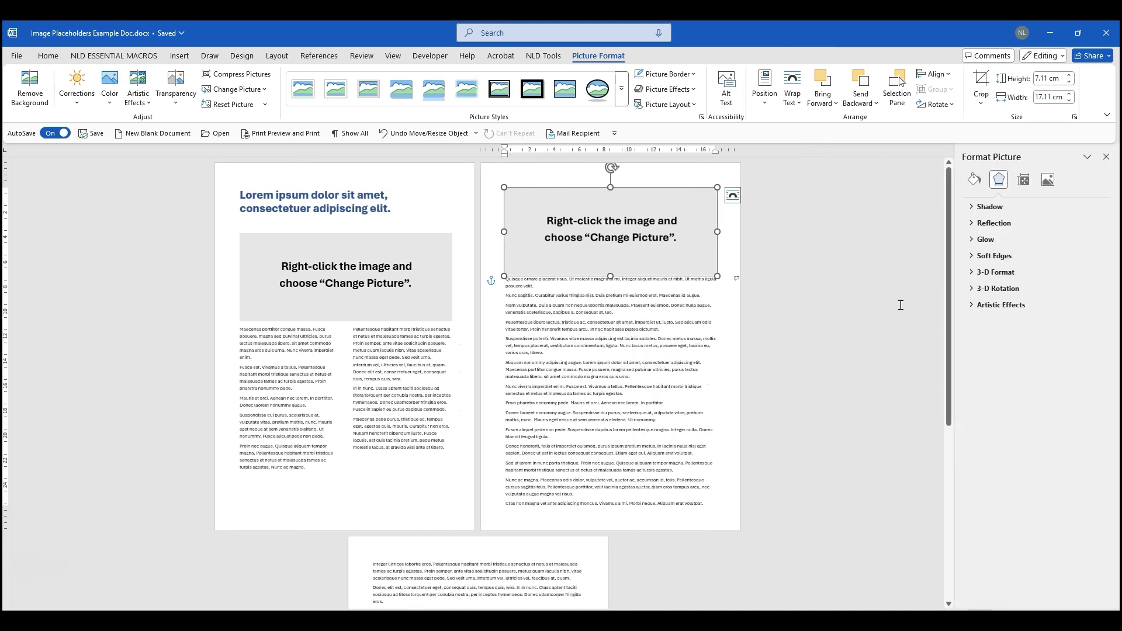
pyautogui.click(1048, 180)
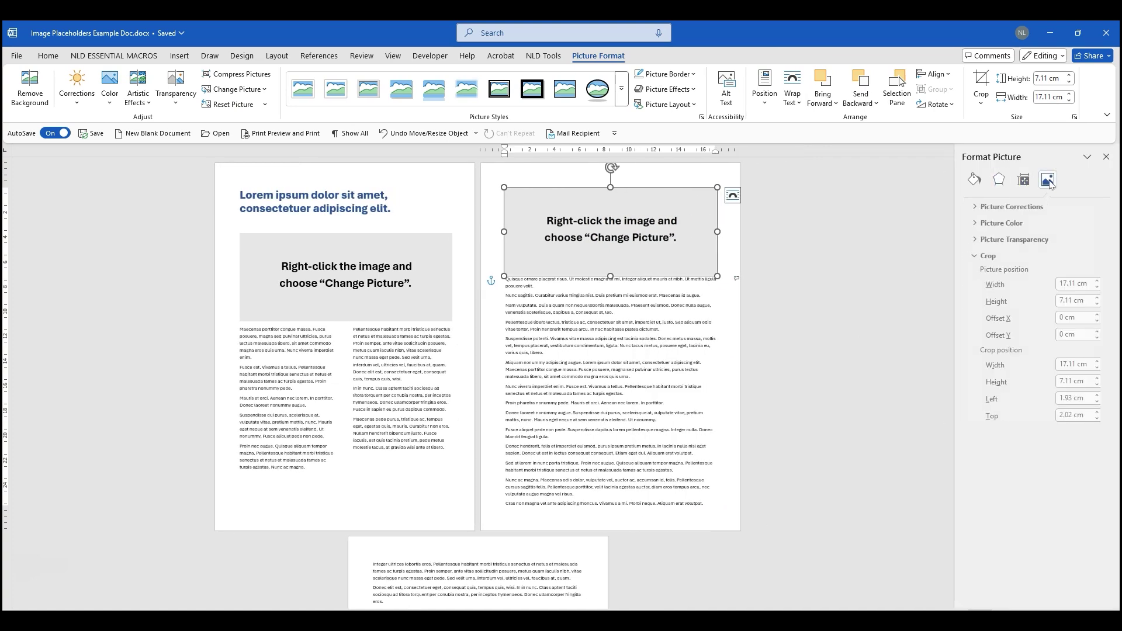
pyautogui.doubleClick(1068, 366)
pyautogui.press('BackSpace')
pyautogui.press('BackSpace')
pyautogui.press('Tab')
pyautogui.write('7.1')
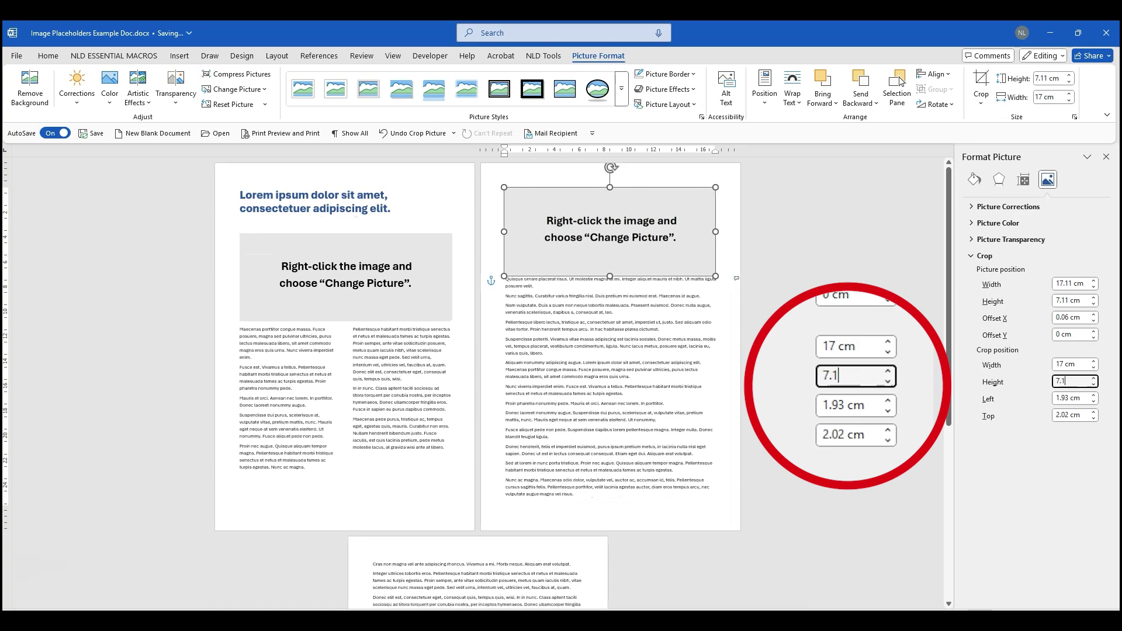
pyautogui.press('Return')
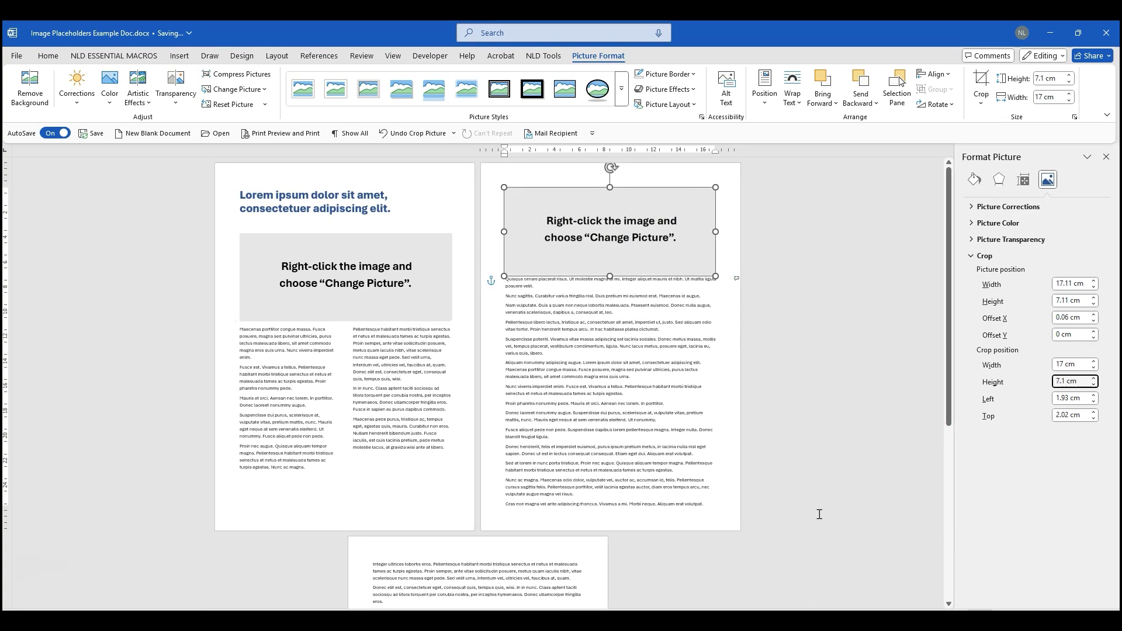
pyautogui.rightClick(693, 187)
pyautogui.moveTo(809, 302)
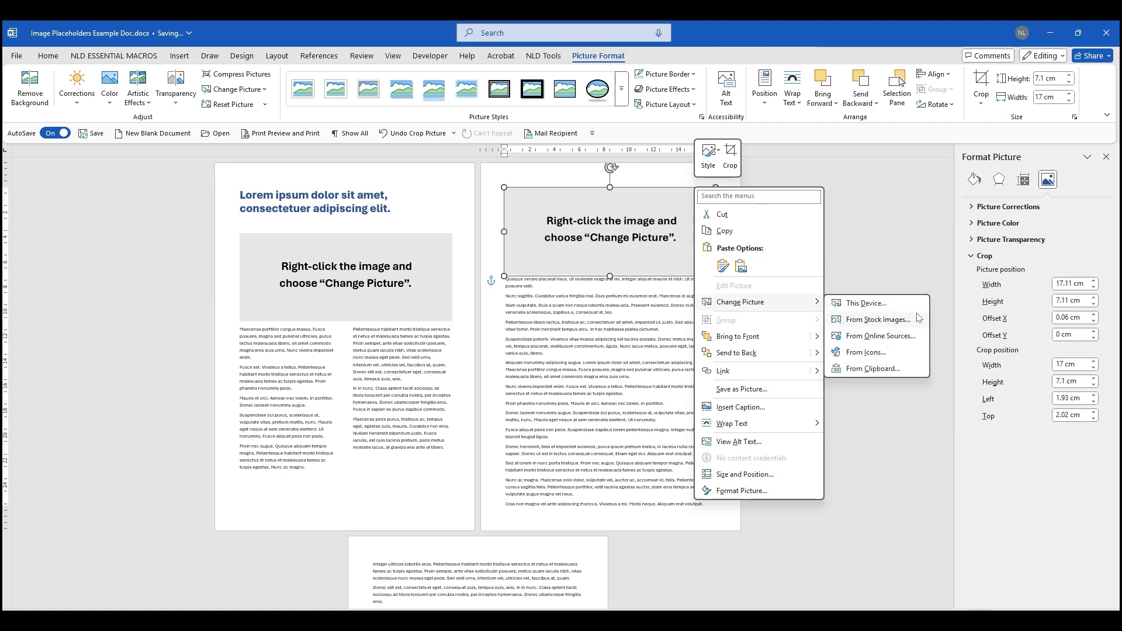
pyautogui.click(916, 317)
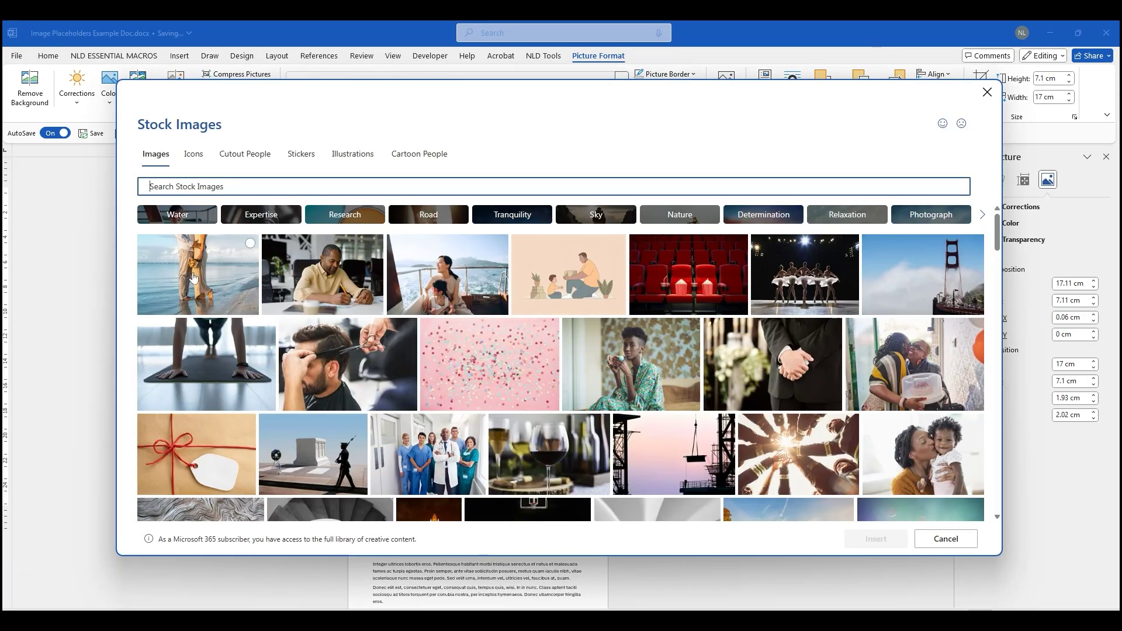
pyautogui.click(193, 277)
pyautogui.click(875, 538)
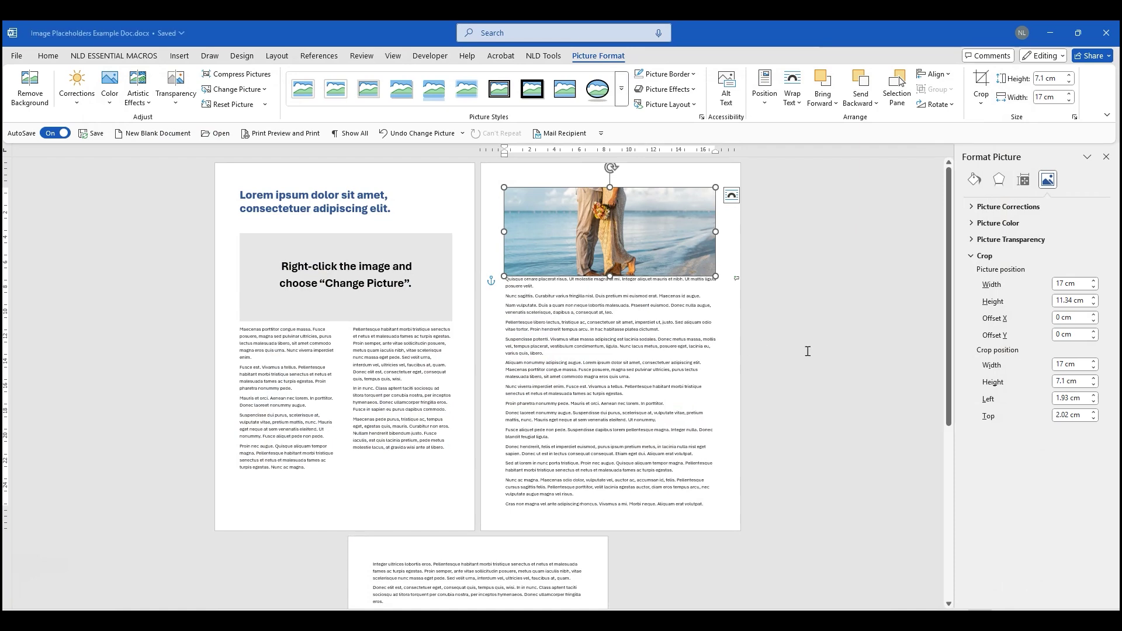
pyautogui.click(832, 280)
# Undo the photo swap to restore the grey placeholder, then dismiss the new building block dialog
pyautogui.hotkey('ctrl', 'z')
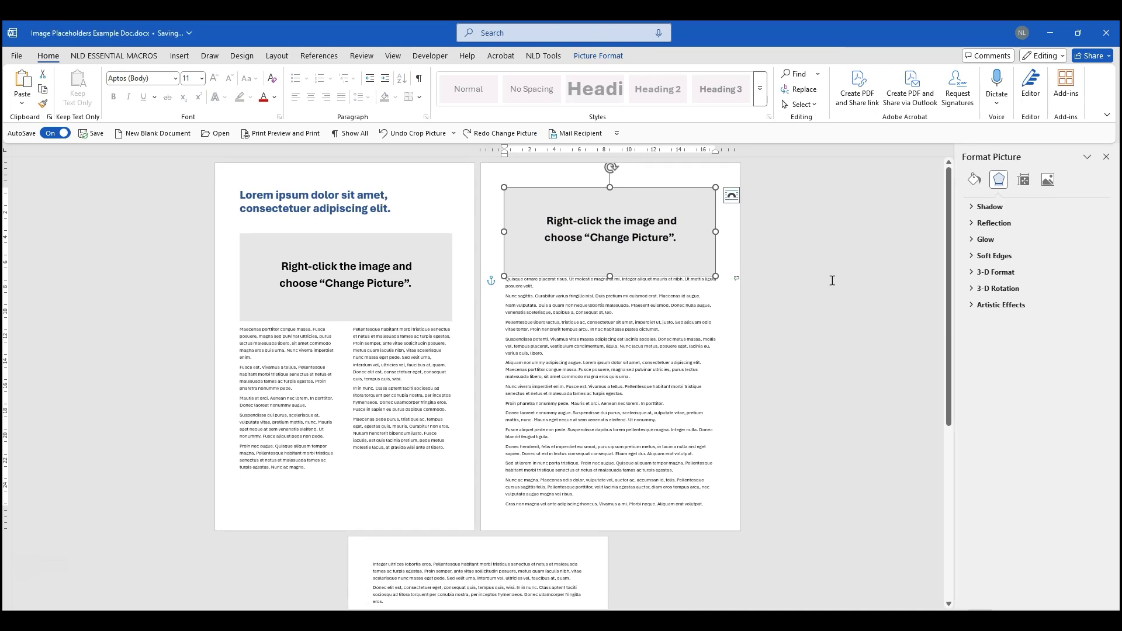
pyautogui.hotkey('alt', 'F3')
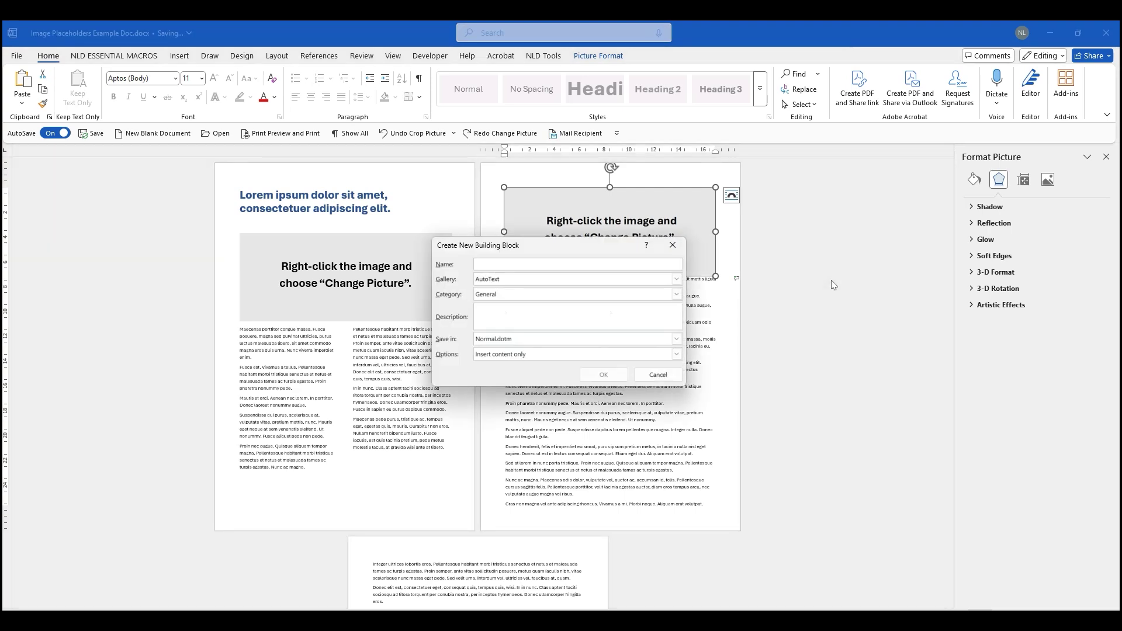
pyautogui.press('Escape')
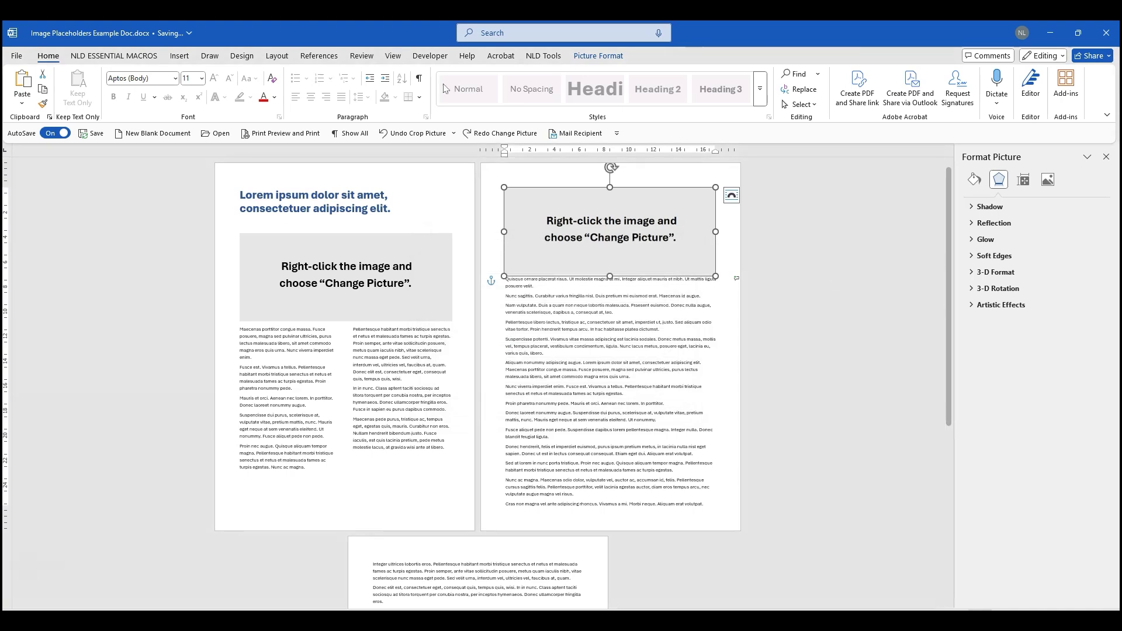
# Save the selection to the Quick Part Gallery under the name 'Test Placeholder'
pyautogui.click(183, 58)
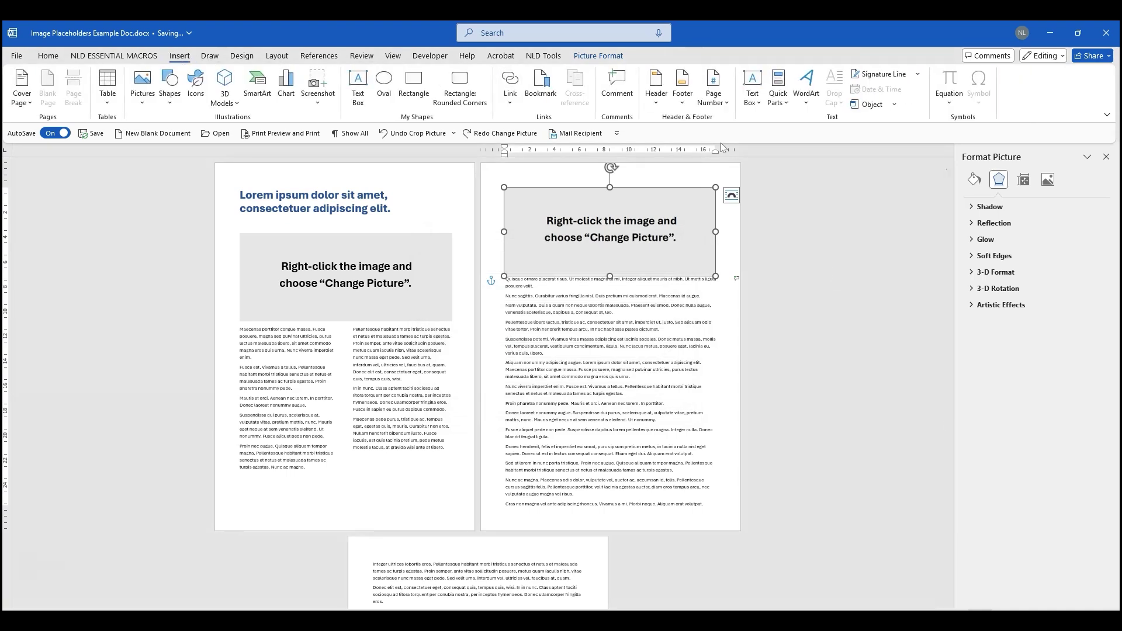
pyautogui.click(780, 103)
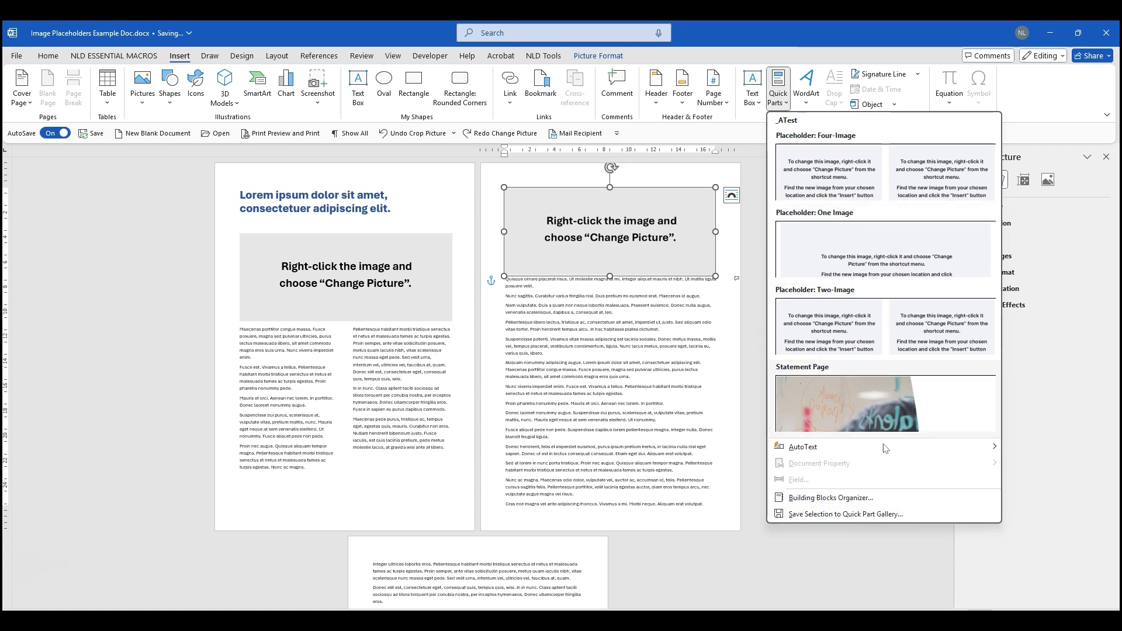
pyautogui.click(908, 515)
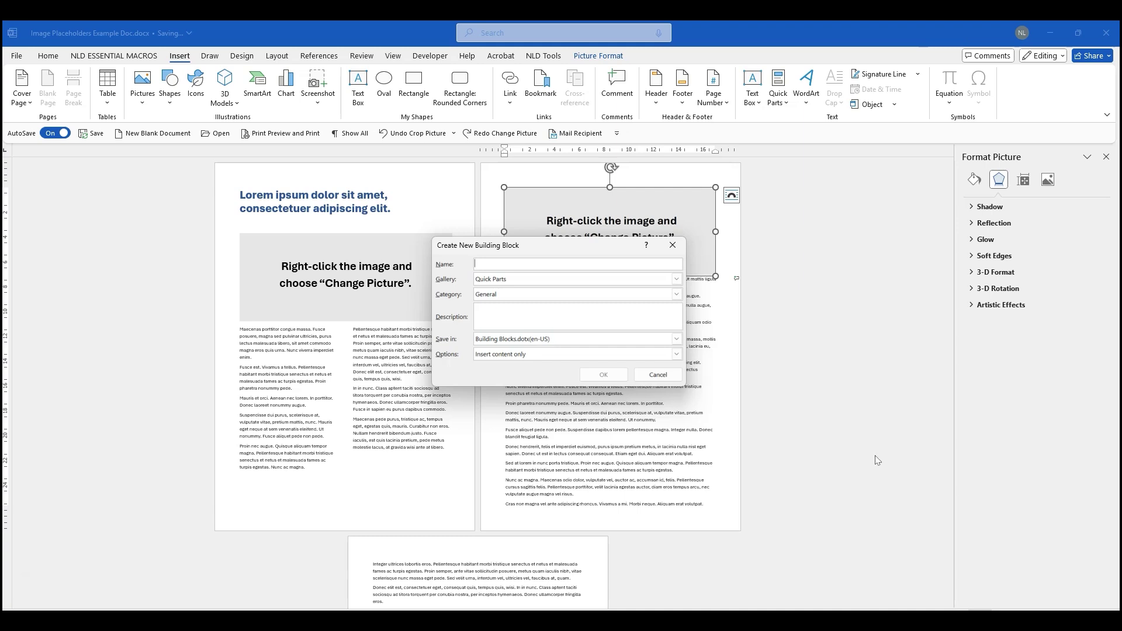
pyautogui.write('Test Placeholder')
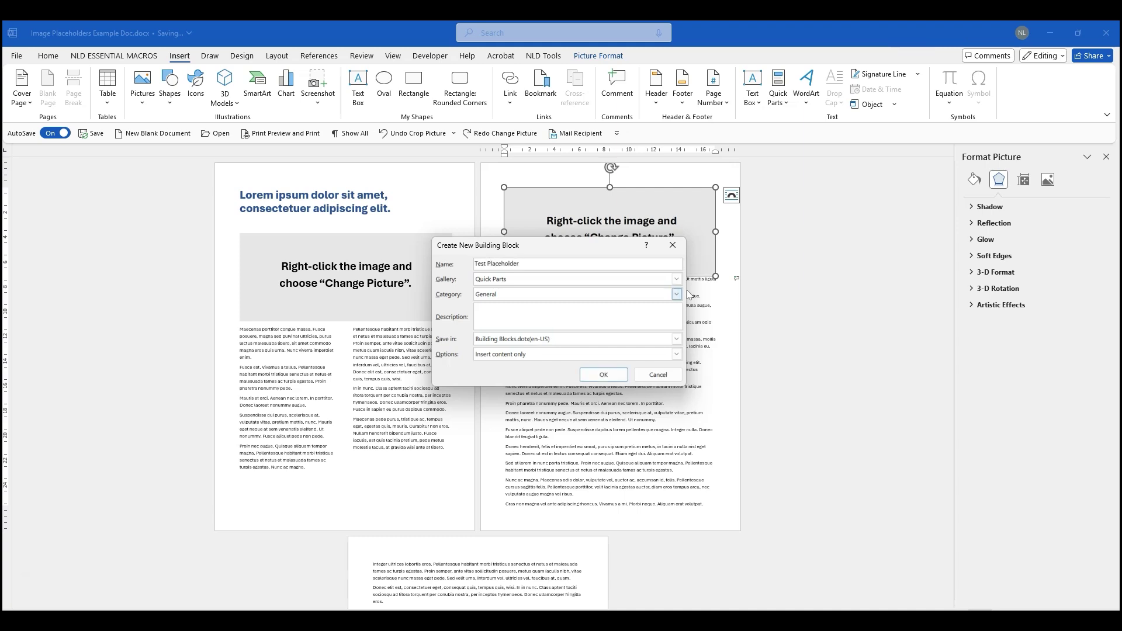
pyautogui.click(676, 281)
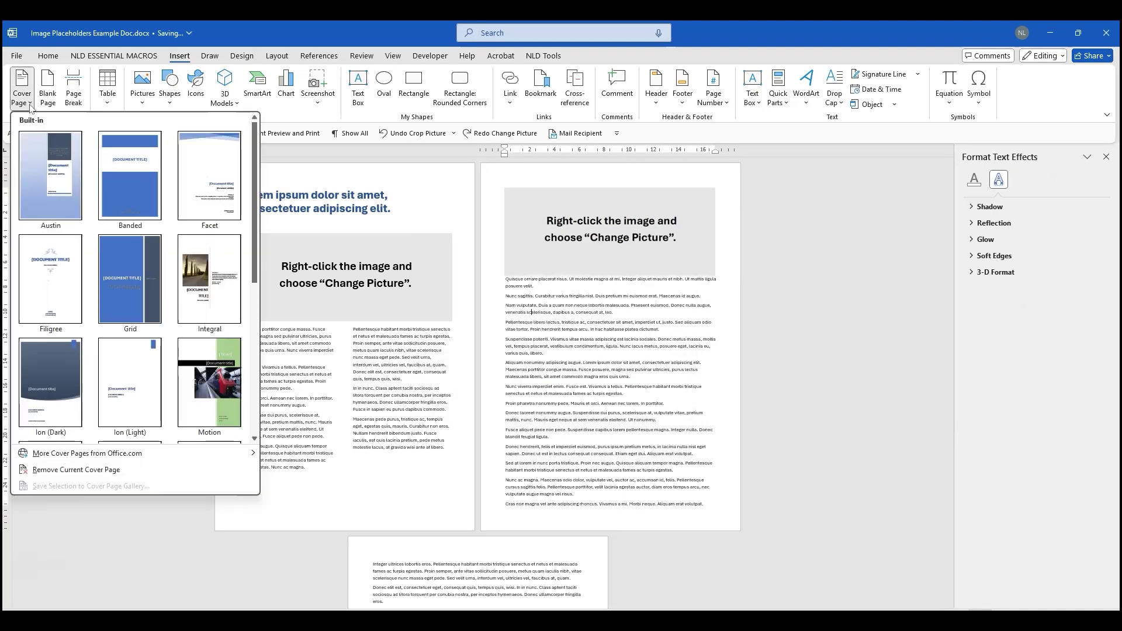
pyautogui.click(30, 104)
pyautogui.click(107, 87)
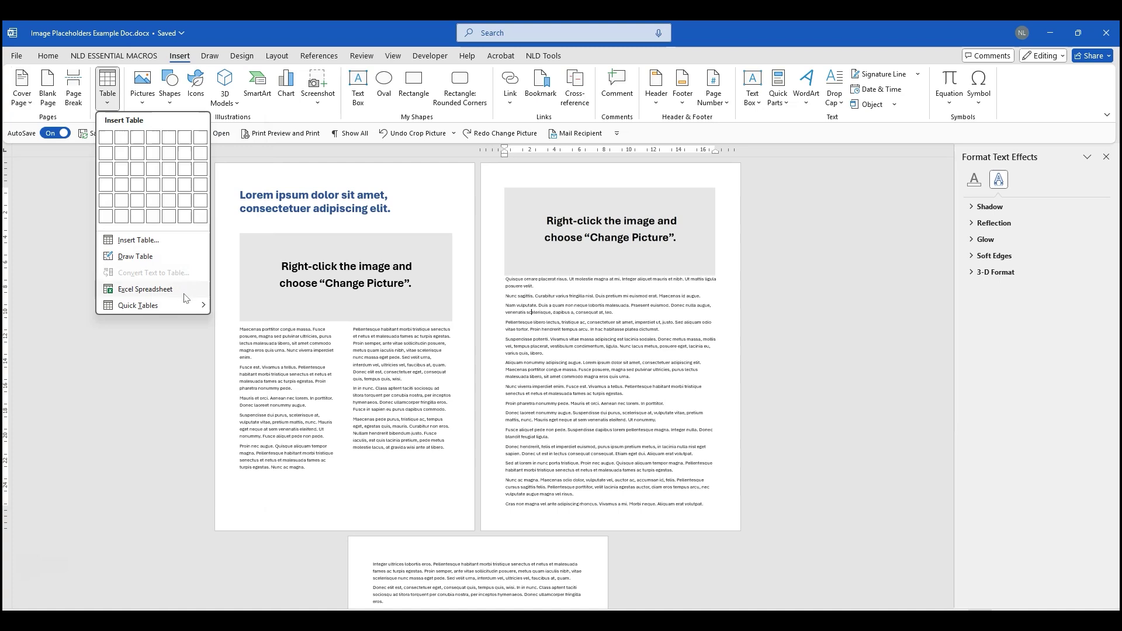
pyautogui.moveTo(184, 307)
pyautogui.click(752, 93)
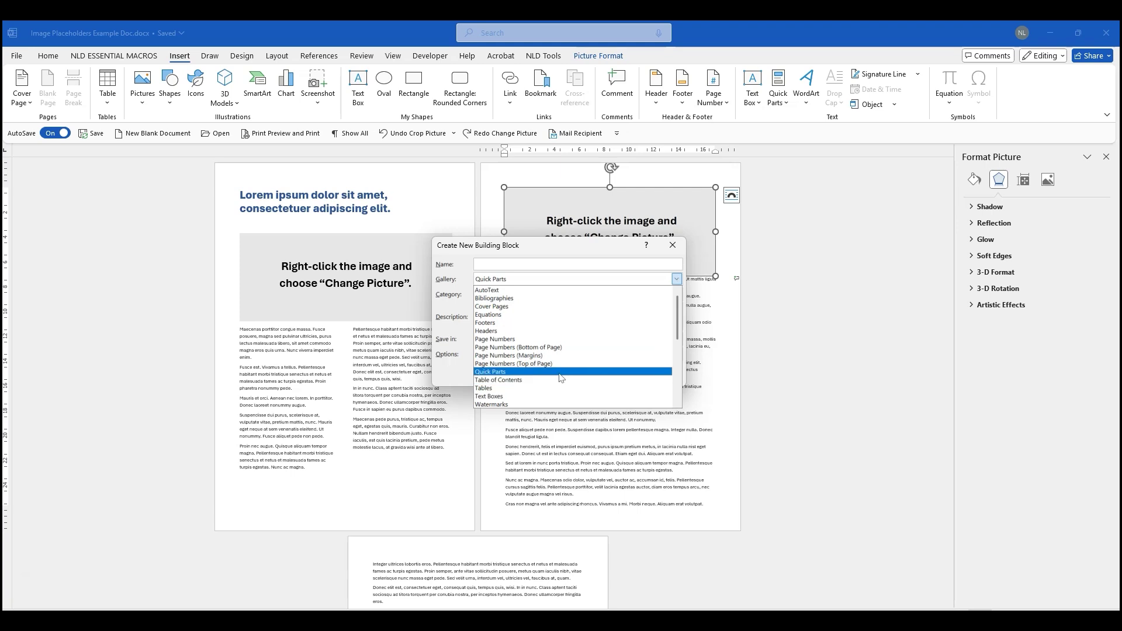
# Set the entry to Quick Parts gallery, name Test Placeholder, saved in Building Blocks, insert content only
pyautogui.click(560, 374)
pyautogui.click(517, 267)
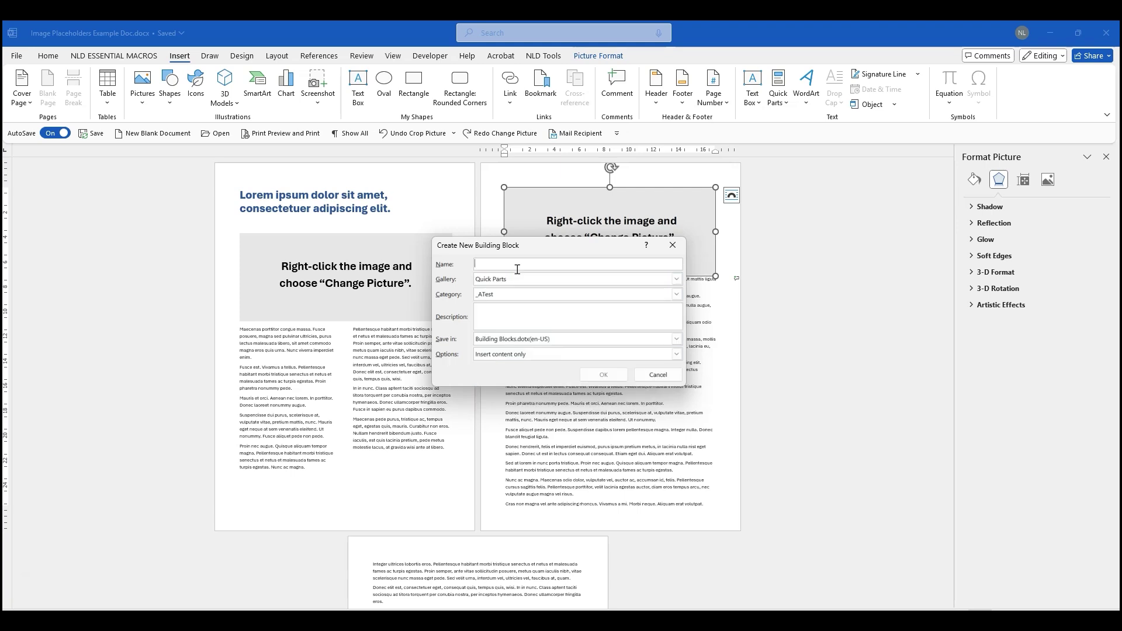
pyautogui.write('Test Placeholder')
pyautogui.click(673, 295)
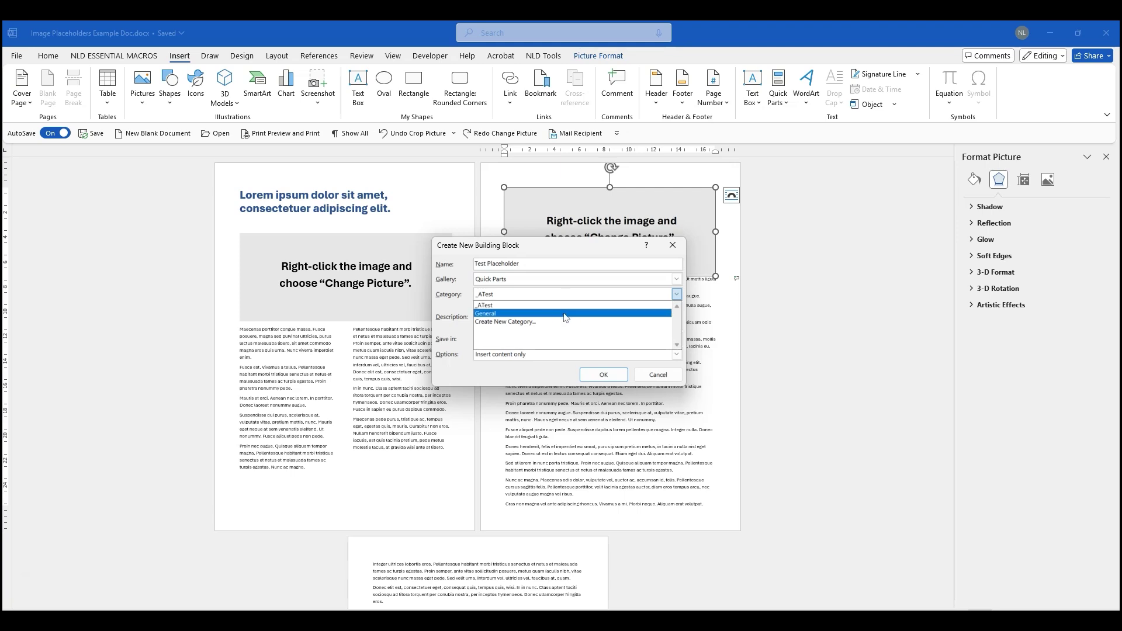
pyautogui.click(519, 323)
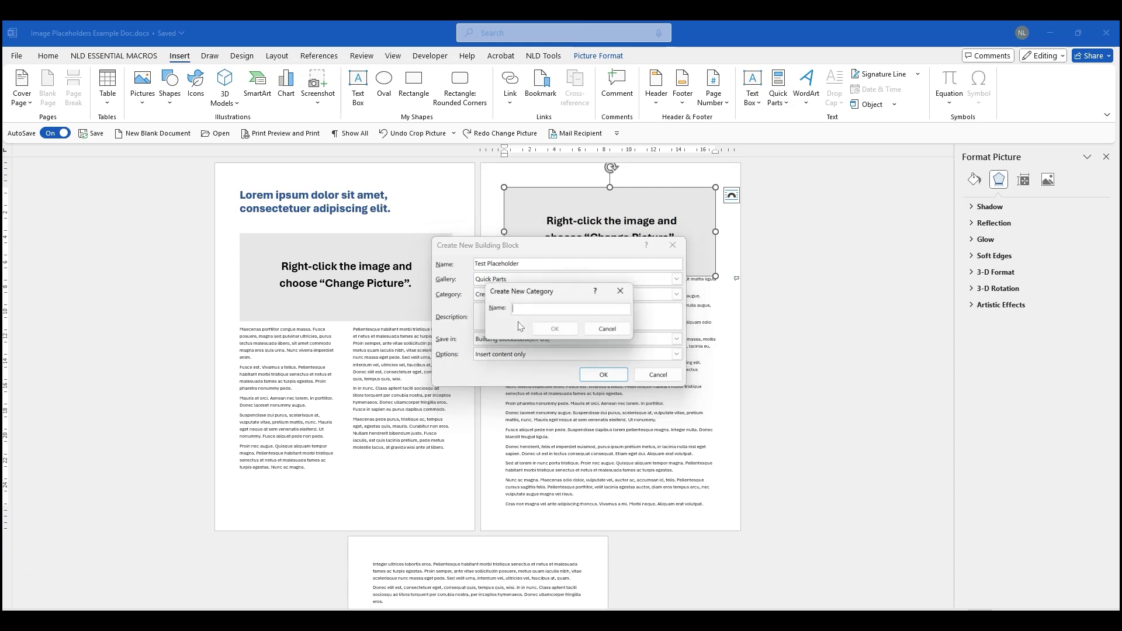
pyautogui.click(607, 332)
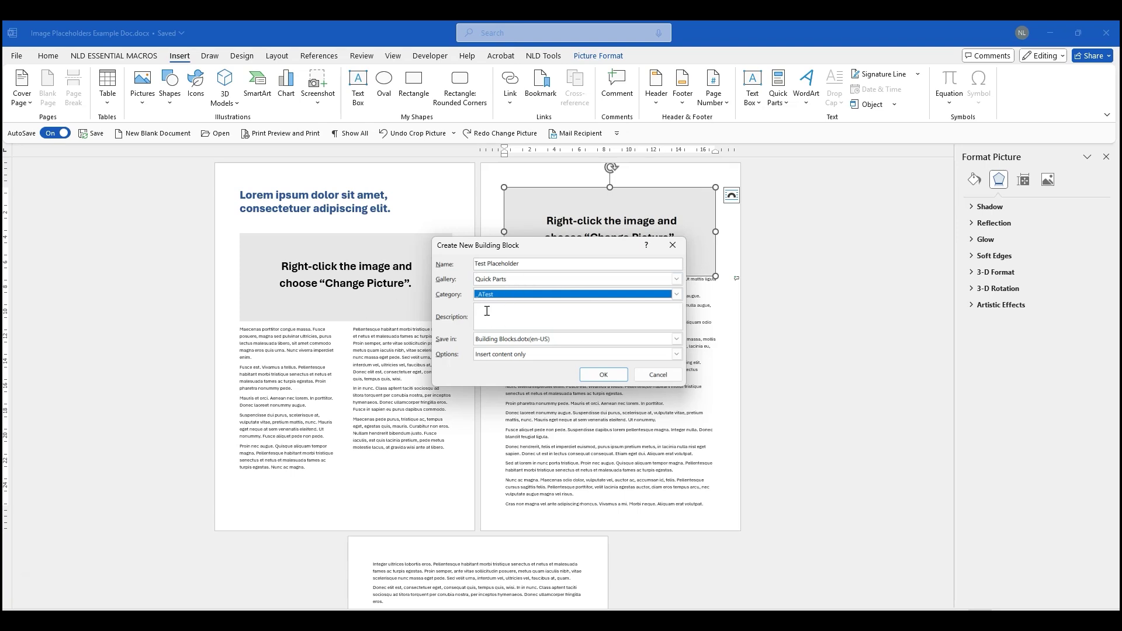
pyautogui.click(677, 340)
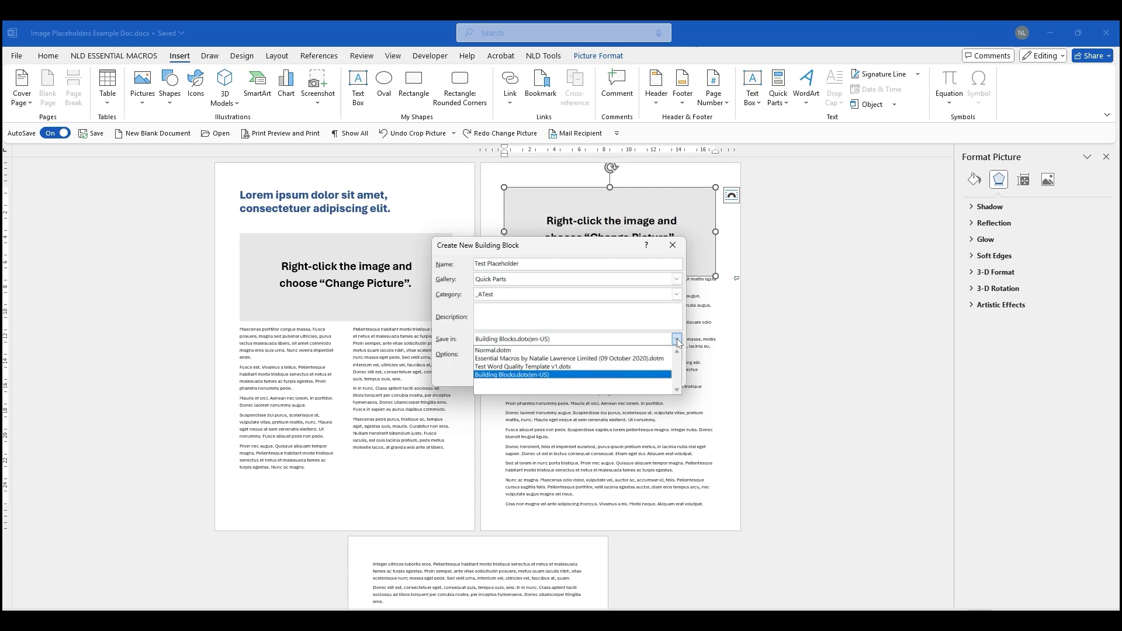
pyautogui.click(677, 341)
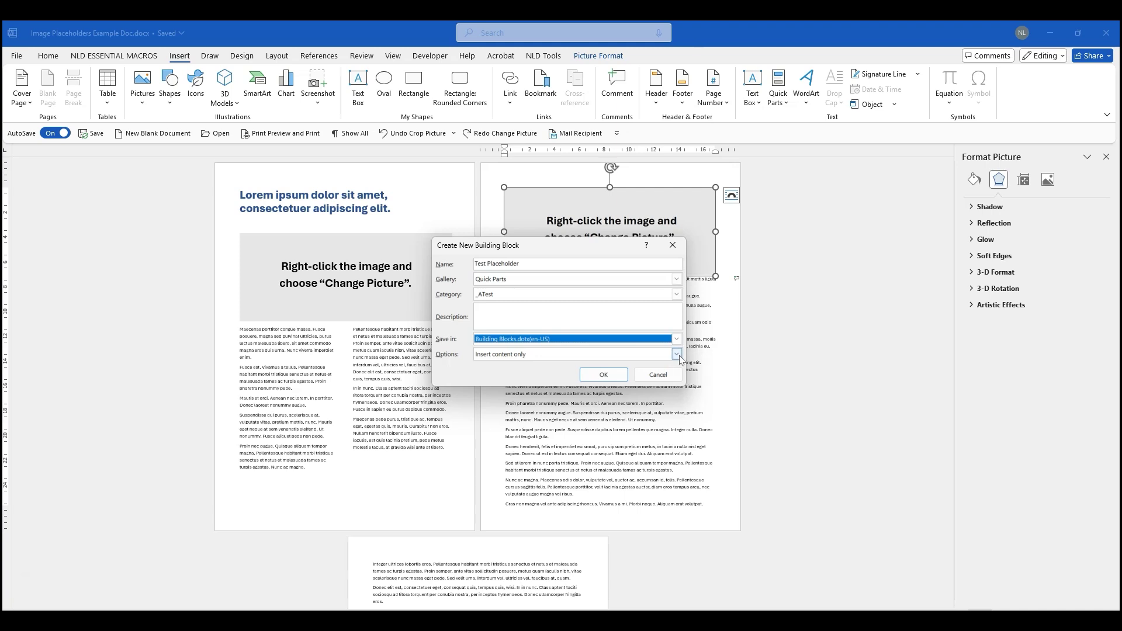
pyautogui.click(677, 355)
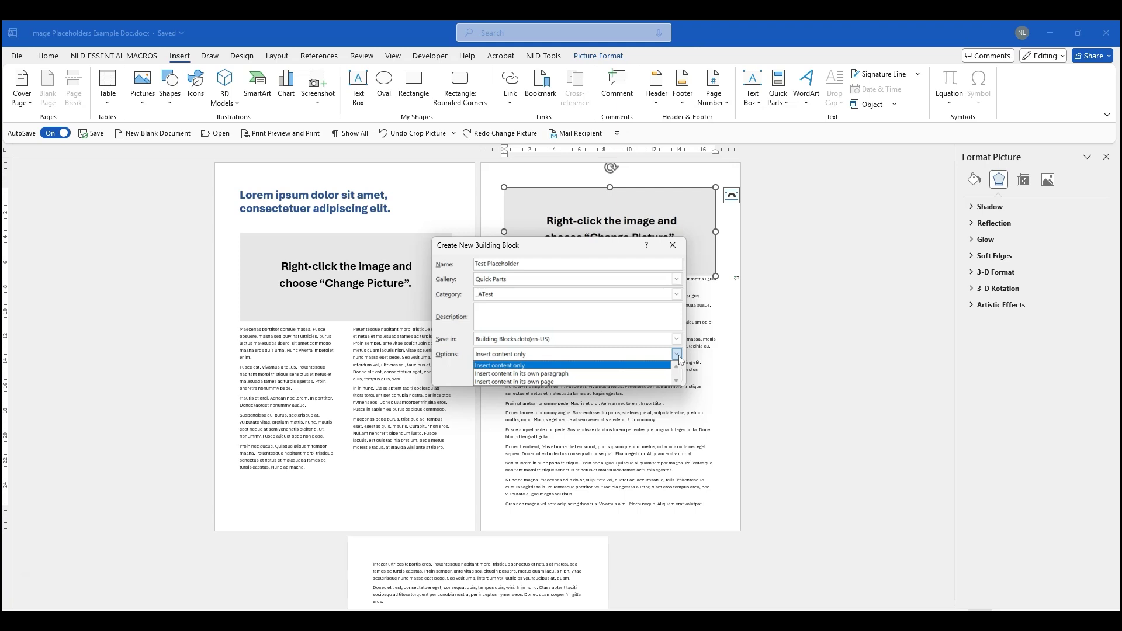
pyautogui.click(637, 366)
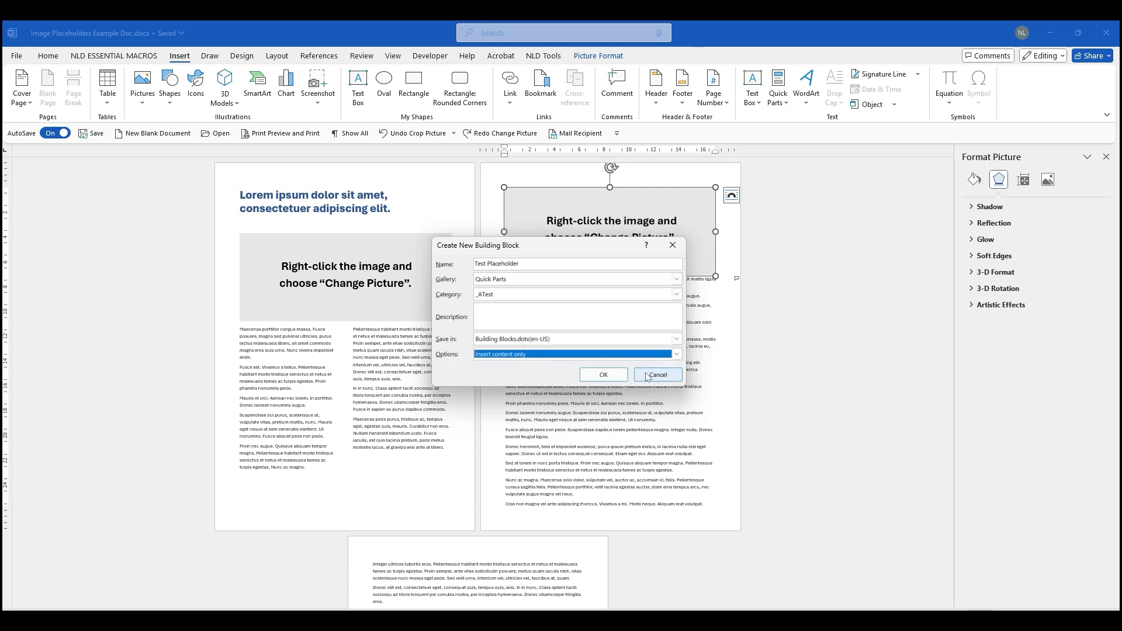
# Save the Test Placeholder building block, then insert it from the Quick Parts gallery
pyautogui.click(604, 375)
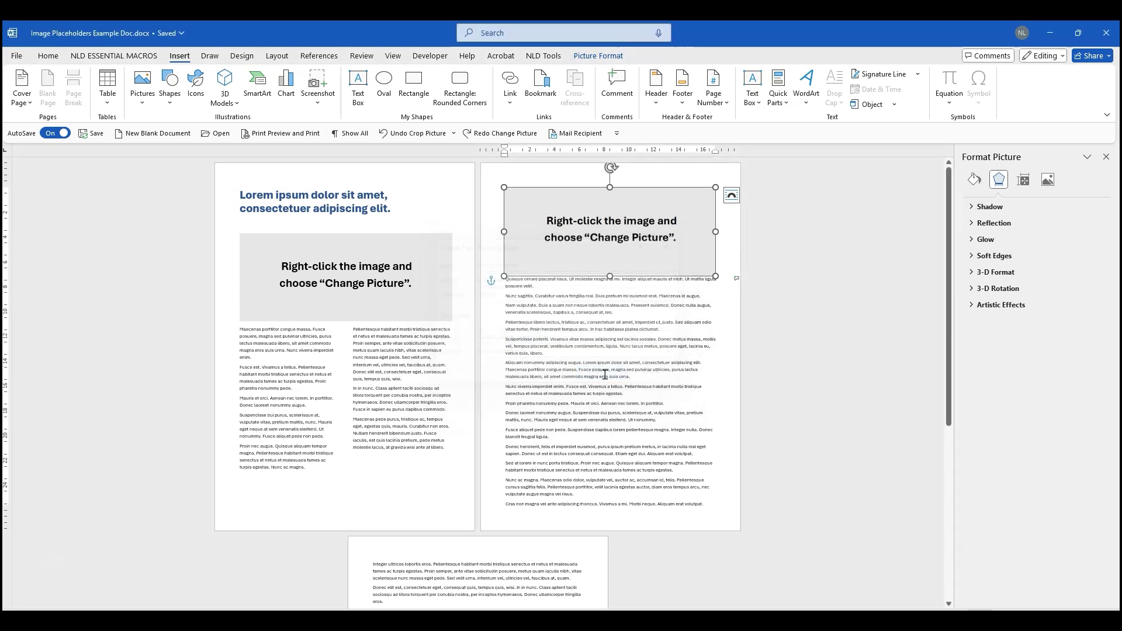
pyautogui.click(777, 99)
pyautogui.scroll(-1, 1006, 295)
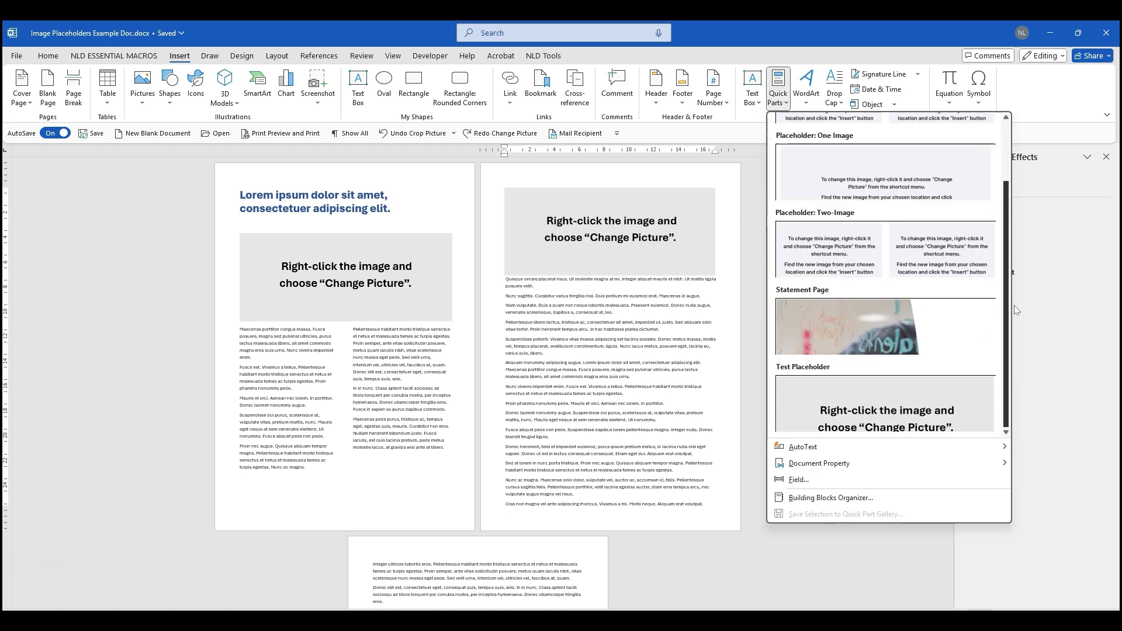
pyautogui.click(871, 411)
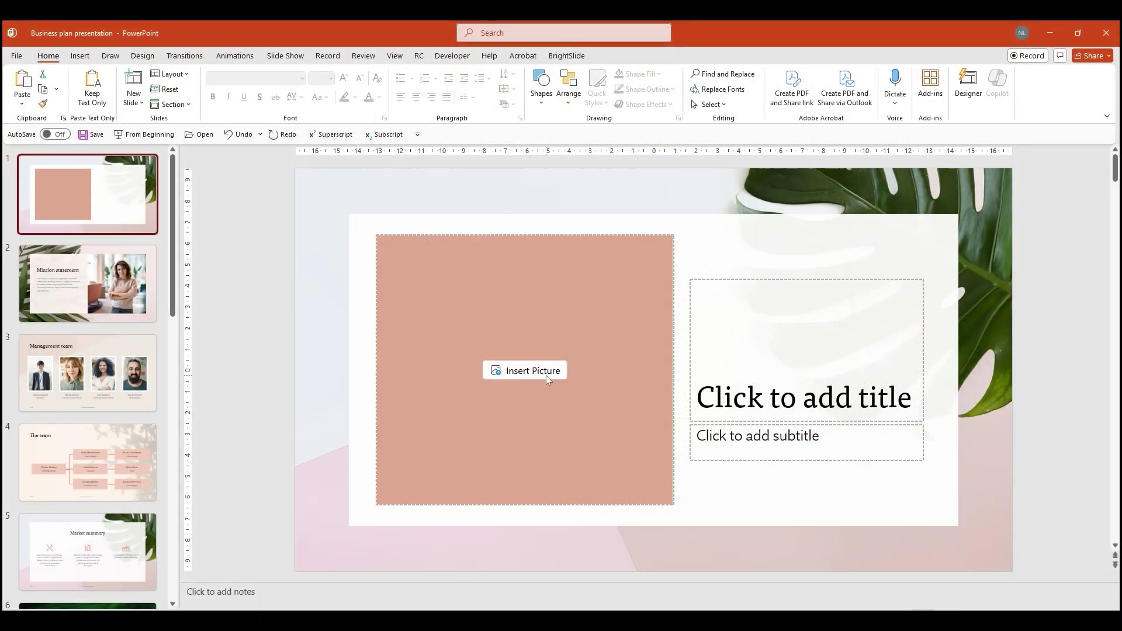
# Fill the slide's picture placeholder with the mother-kissing-child stock image
pyautogui.click(548, 379)
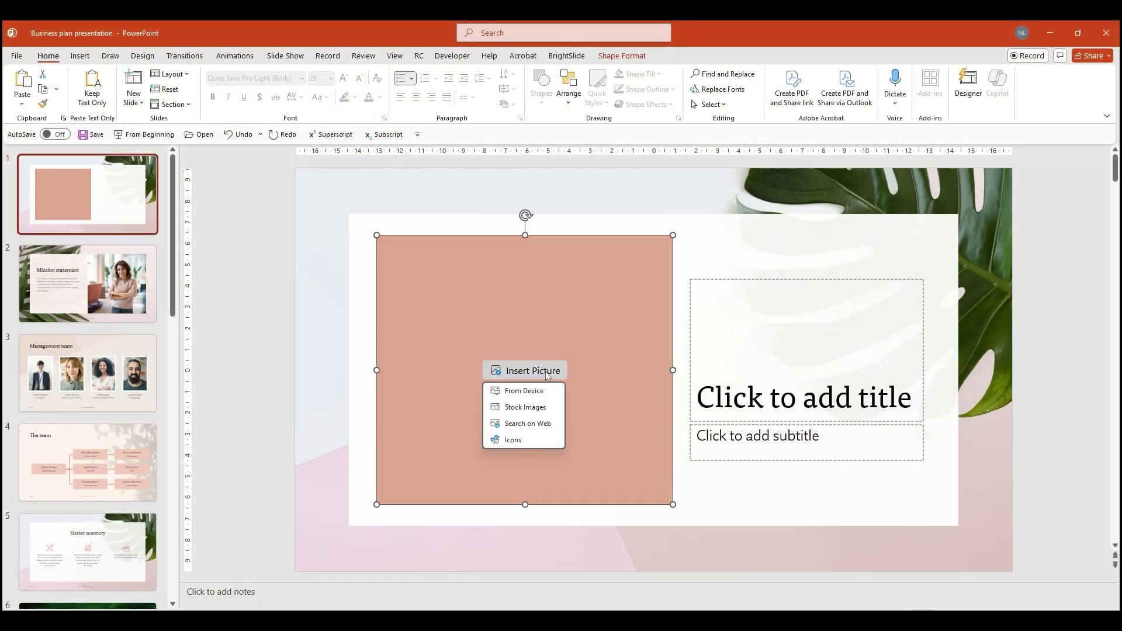
pyautogui.click(530, 408)
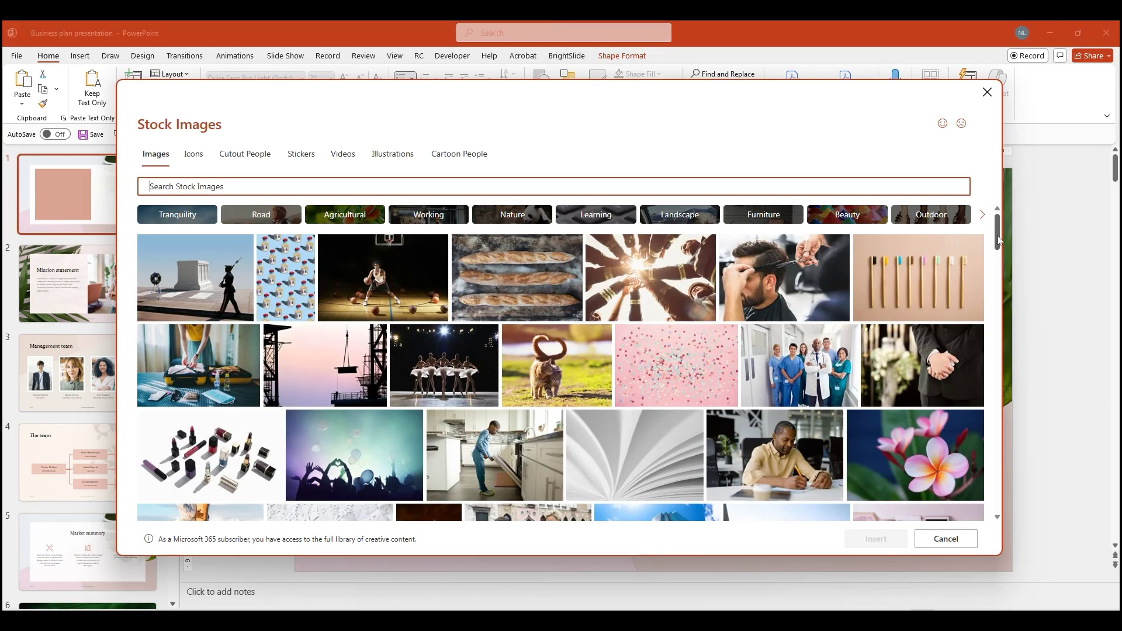
pyautogui.moveTo(997, 236); pyautogui.dragTo(990, 286)
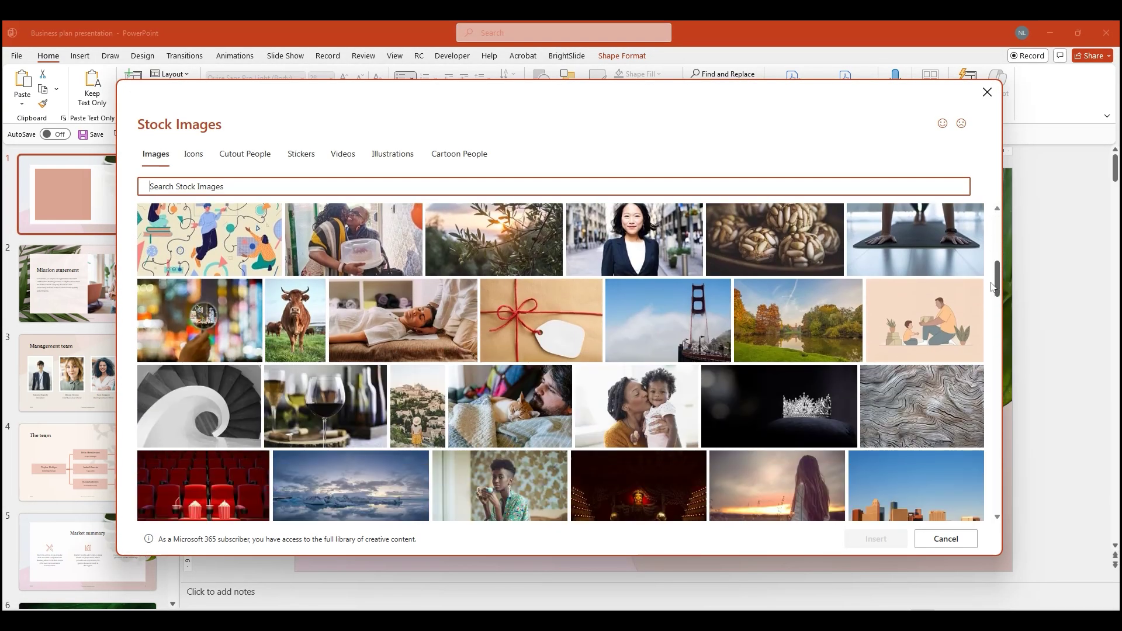
pyautogui.click(643, 409)
pyautogui.click(875, 537)
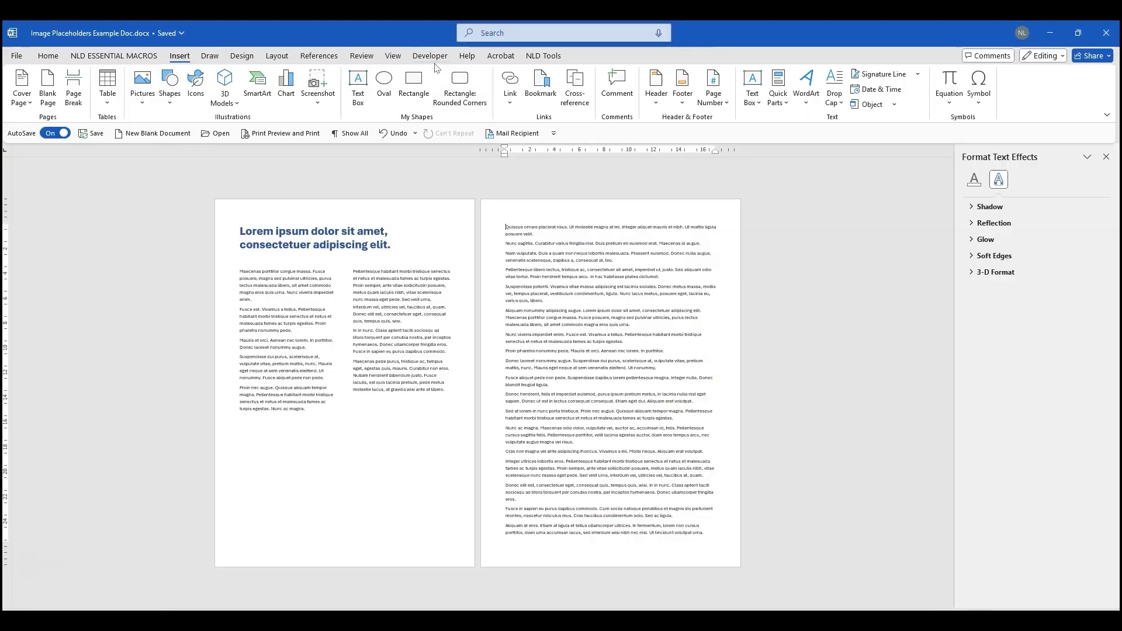
# Insert a picture content control and set its crop frame to 17 cm wide by 12 cm high
pyautogui.click(430, 55)
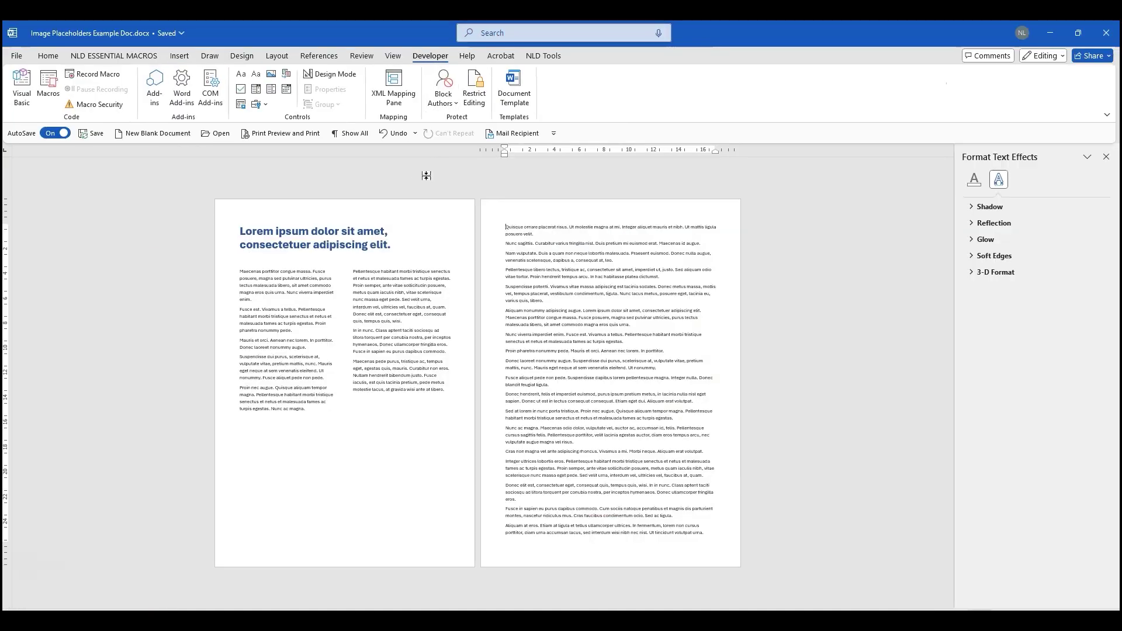
pyautogui.click(271, 73)
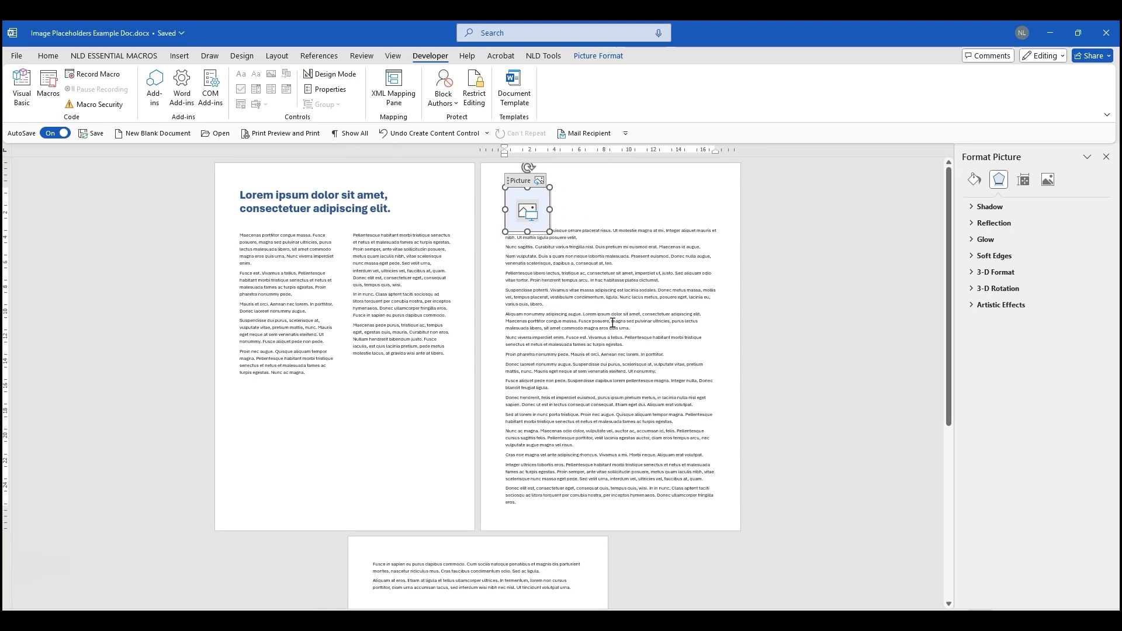
pyautogui.rightClick(543, 217)
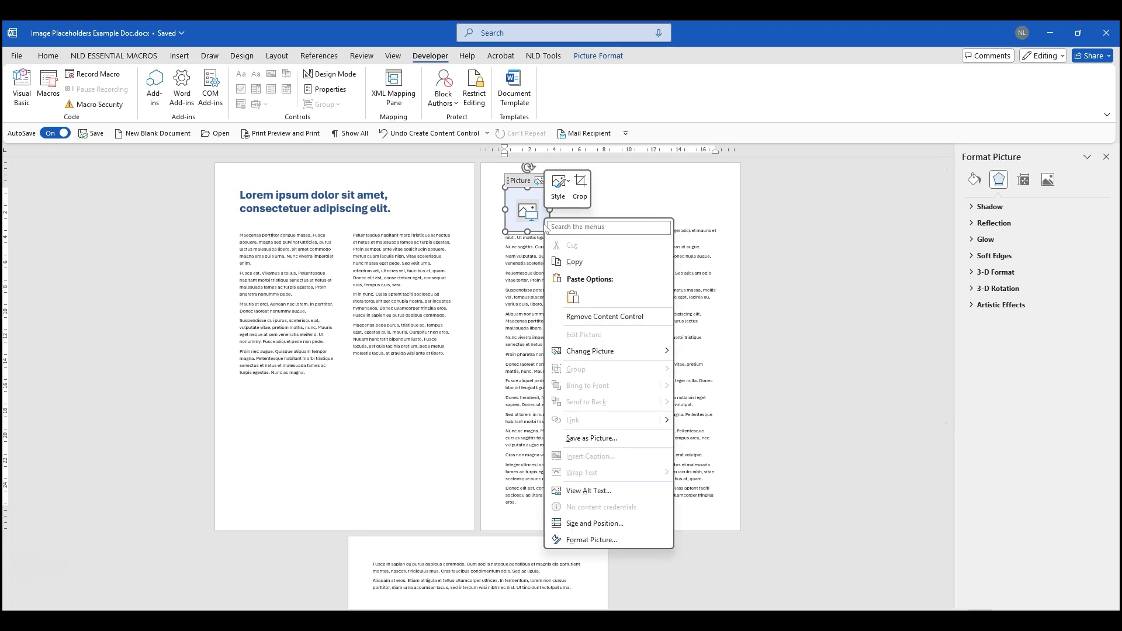
pyautogui.click(589, 540)
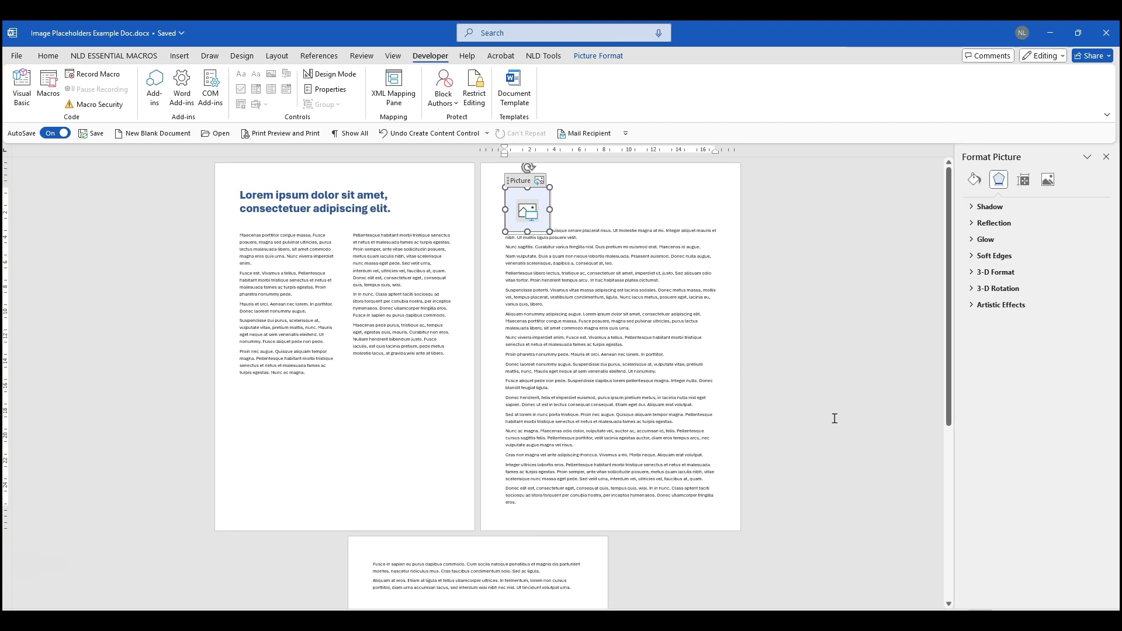
pyautogui.click(1047, 180)
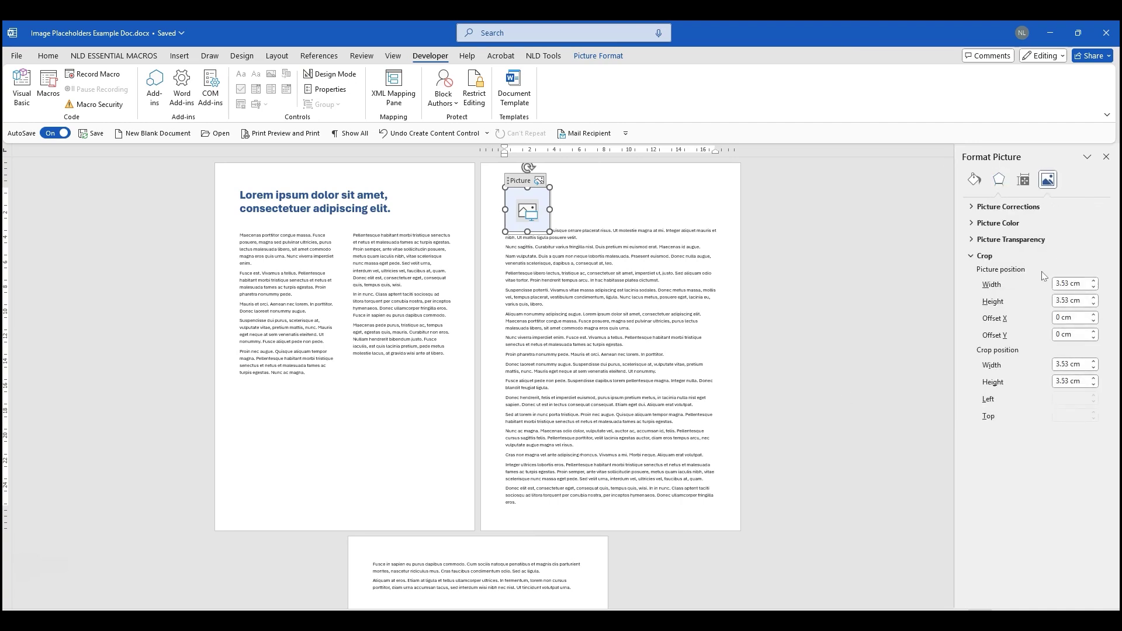
pyautogui.click(1061, 364)
pyautogui.write('17')
pyautogui.press('Tab')
pyautogui.write('12')
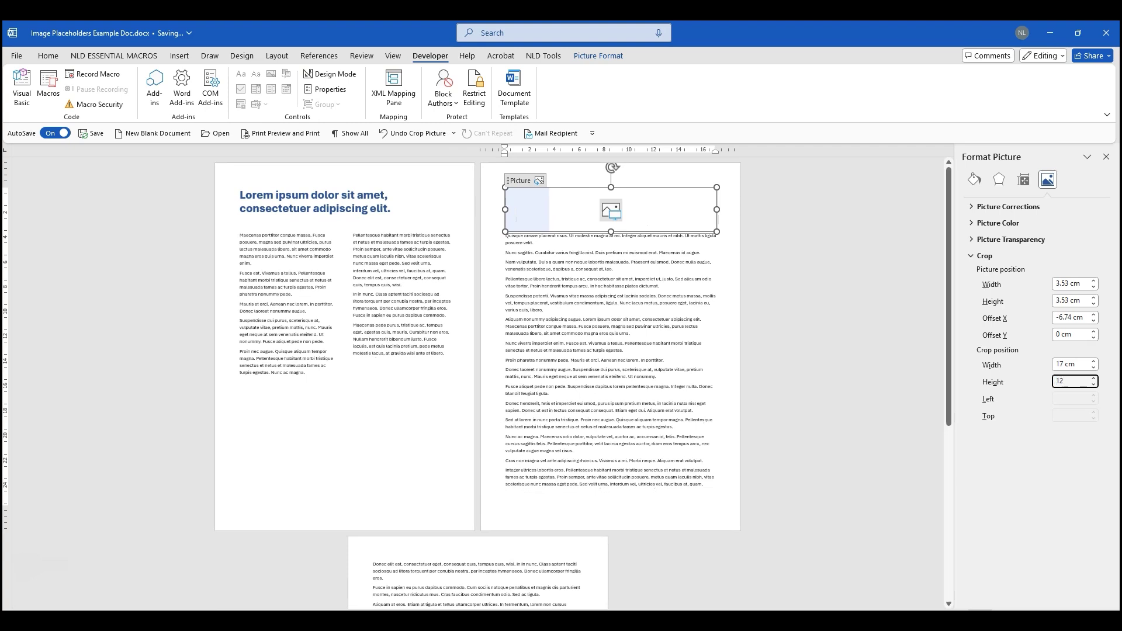
pyautogui.press('Return')
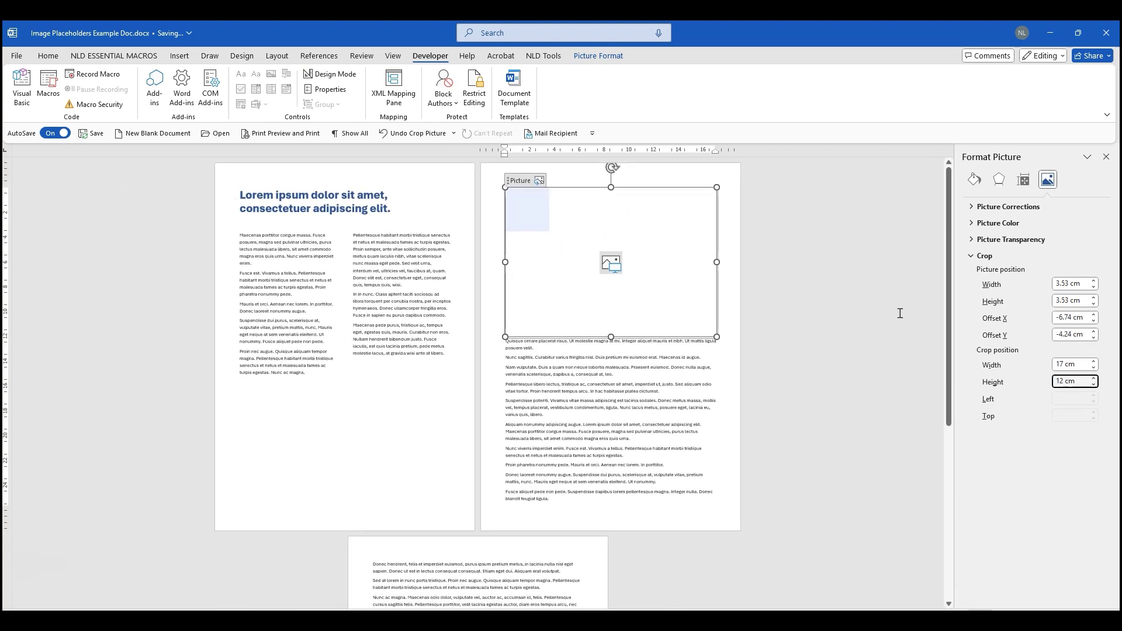
# Apply the Crop Fill option so the content control's picture fills the 17 × 12 cm frame
pyautogui.click(612, 59)
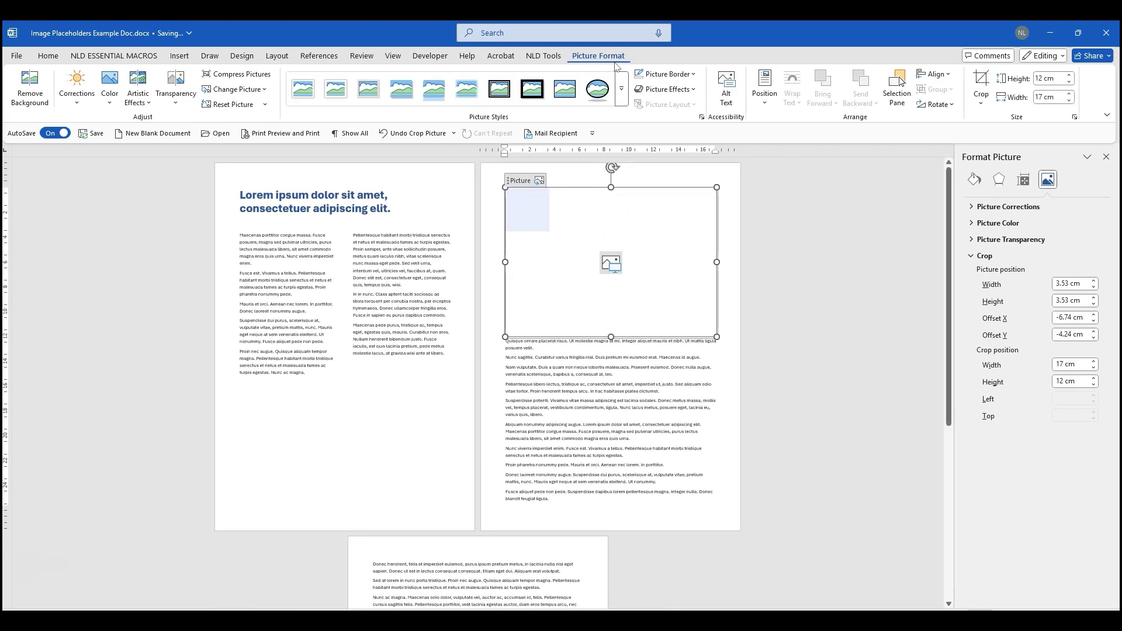
pyautogui.click(980, 100)
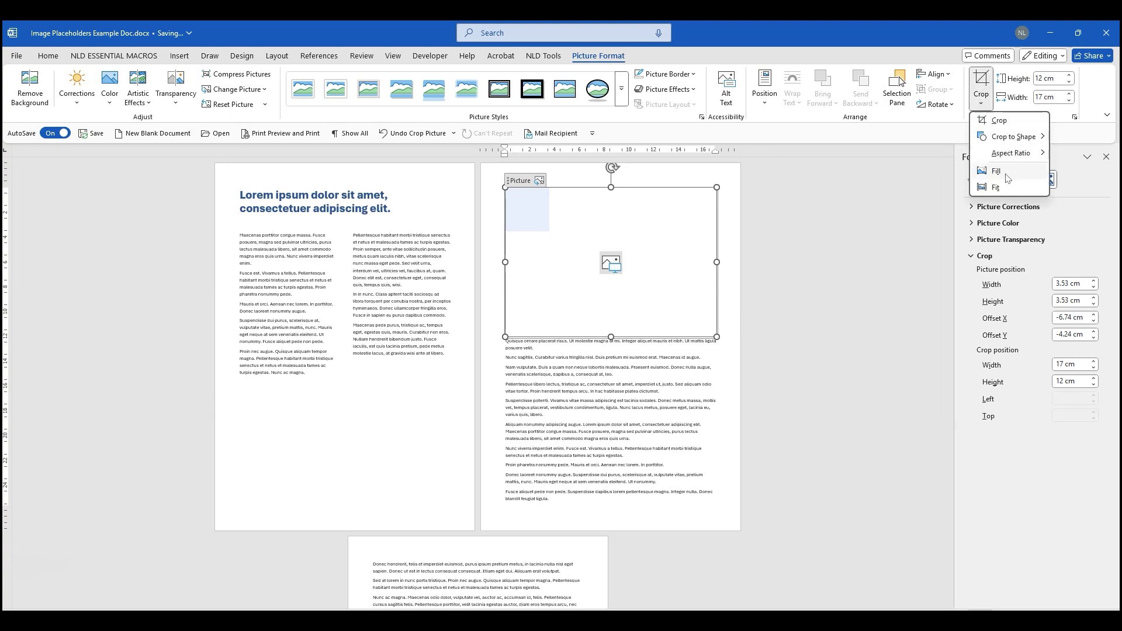
pyautogui.click(1008, 178)
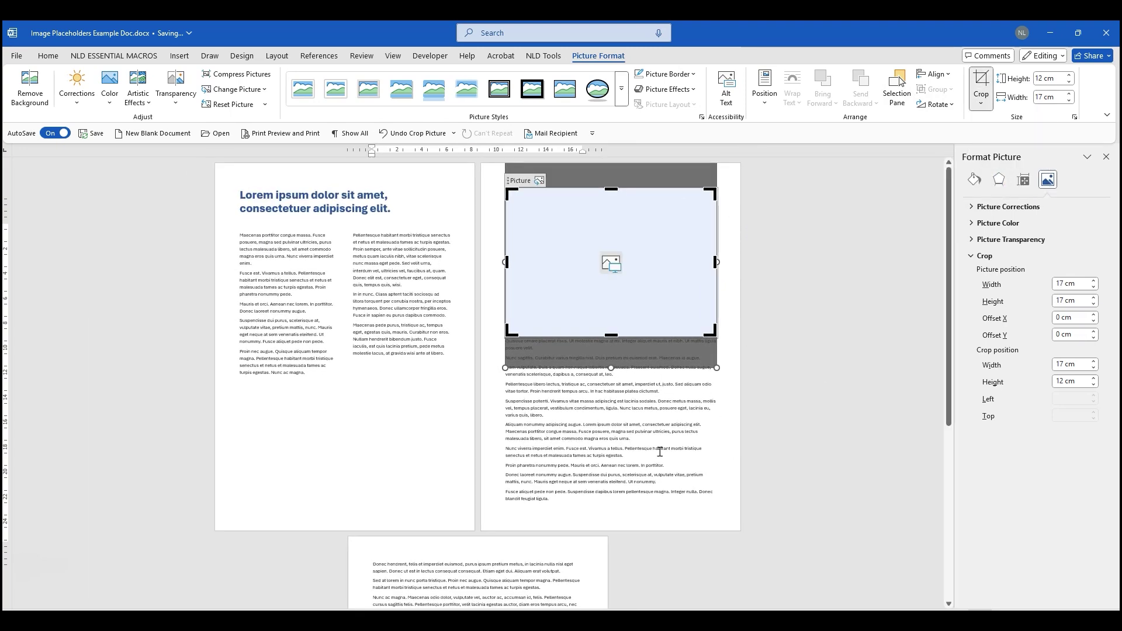
pyautogui.click(676, 375)
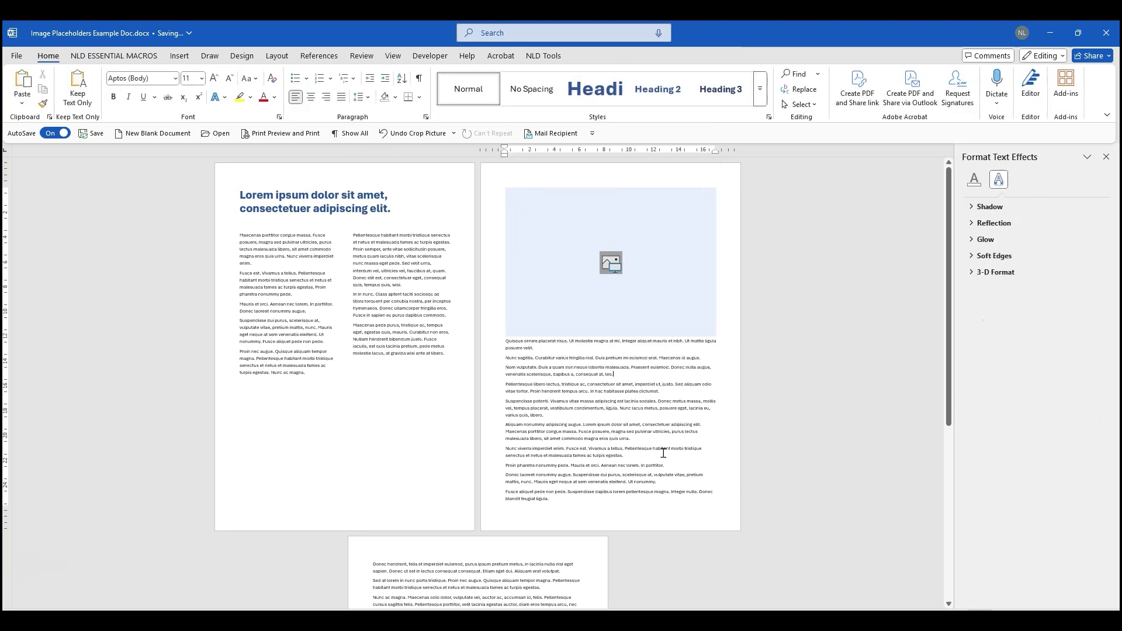
# Insert the mother-kissing-child stock photo into the picture content control
pyautogui.click(611, 263)
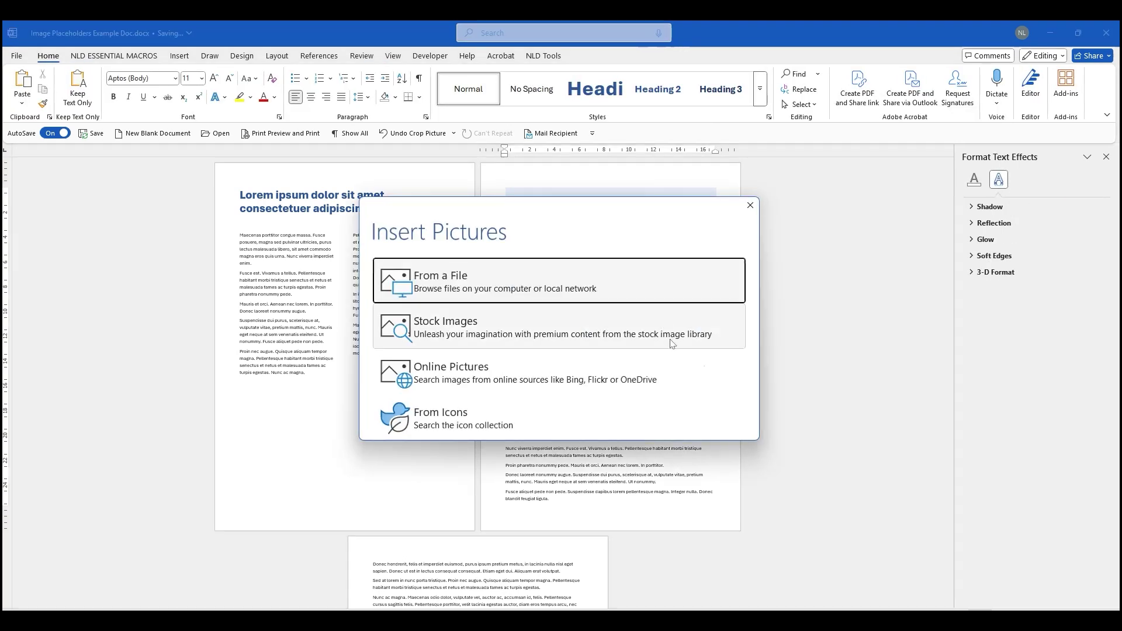
pyautogui.click(598, 315)
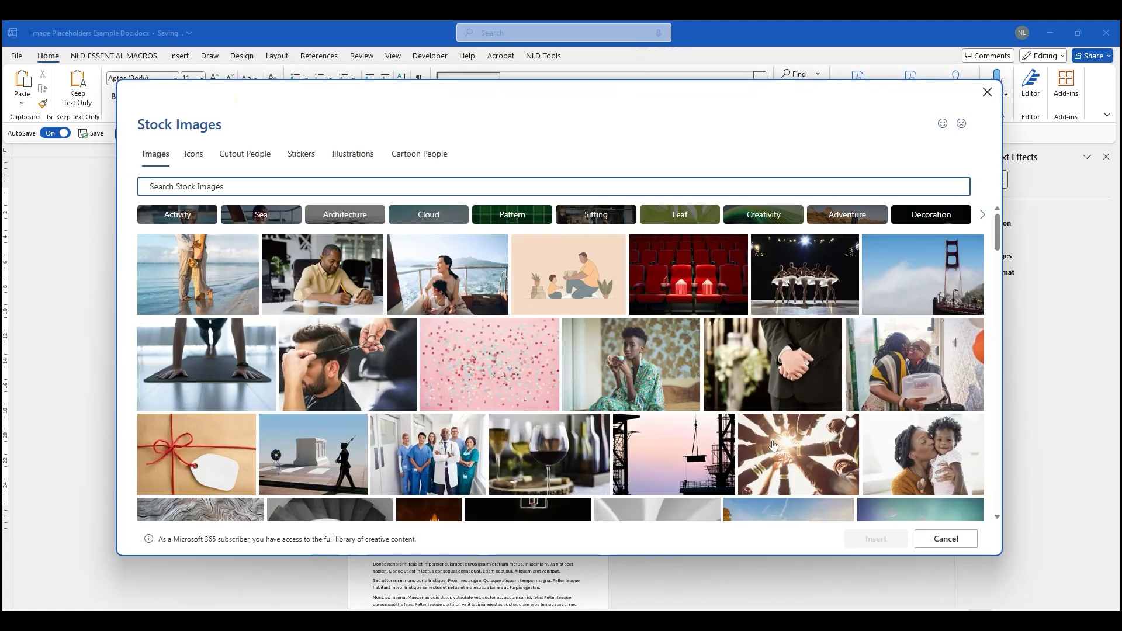
pyautogui.click(912, 462)
pyautogui.click(876, 538)
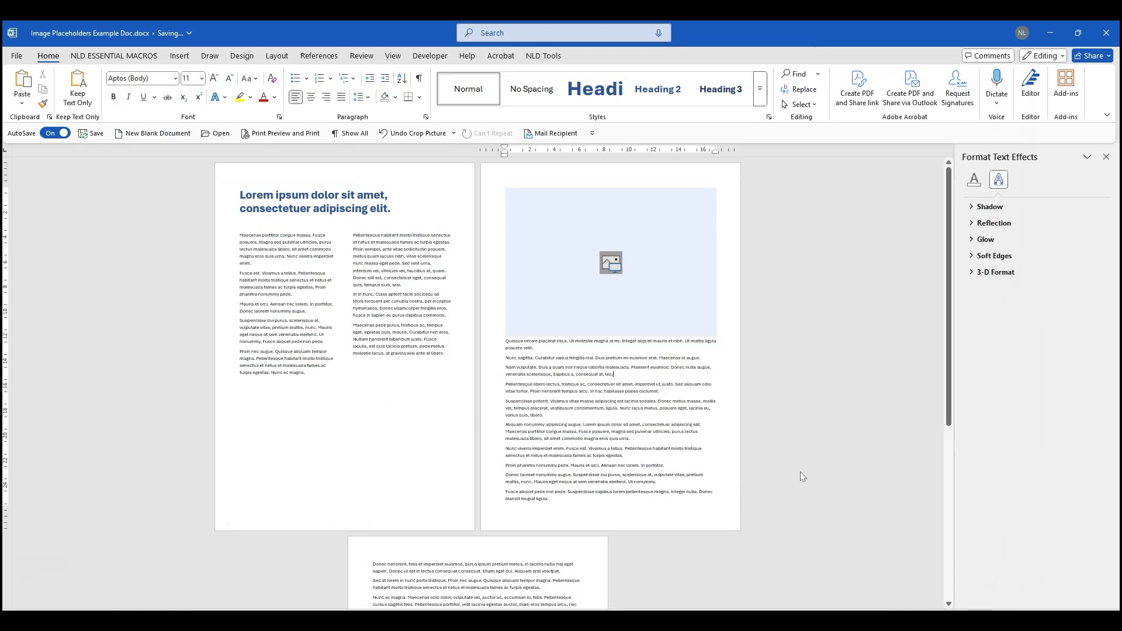